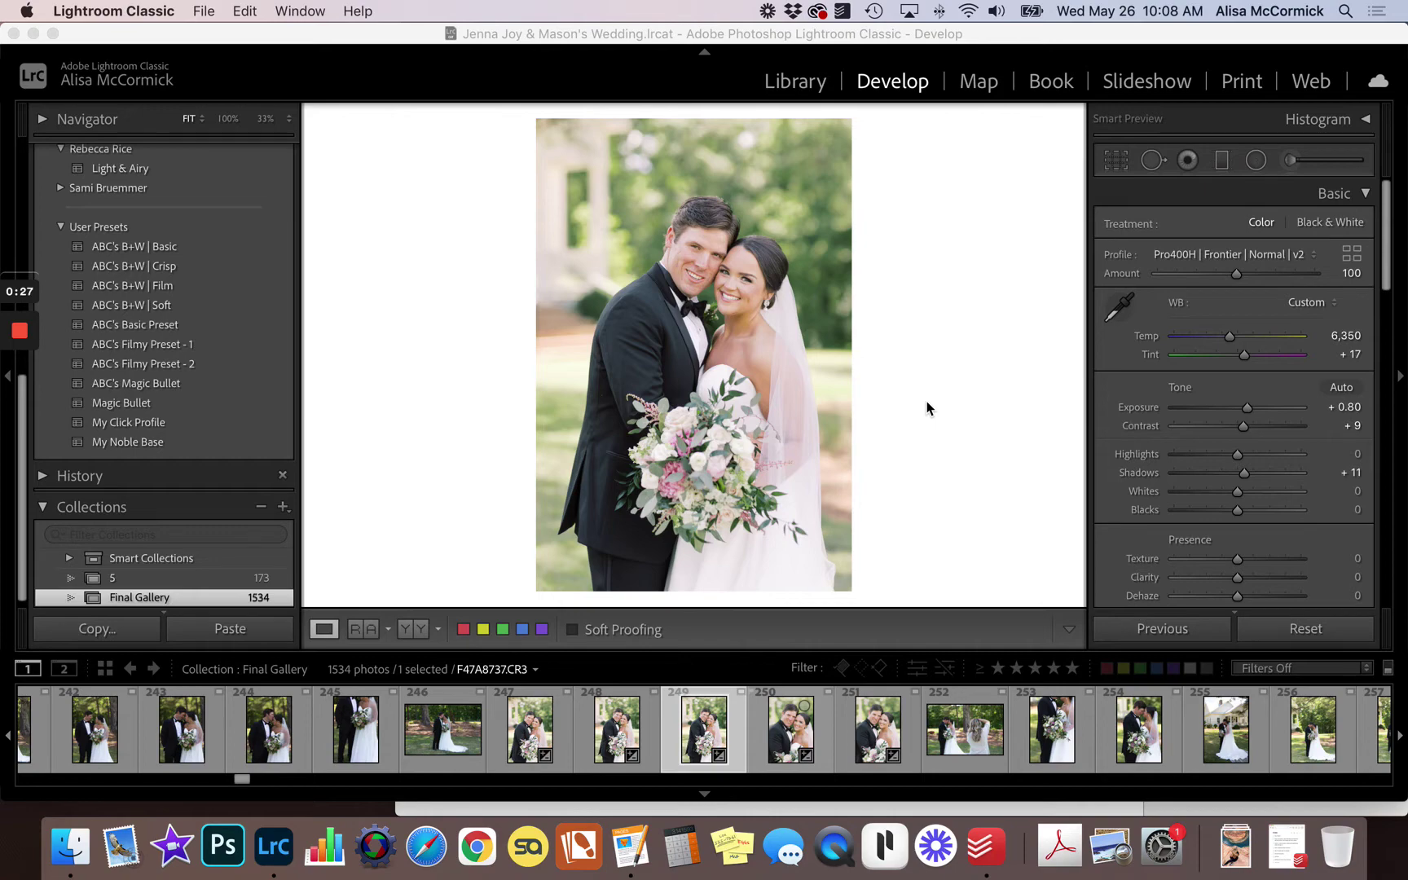
Step: Enter Reference View, try +5.00 Exposure and undo it, then make the close-up portrait (251) active
click(929, 406)
key(shift+r)
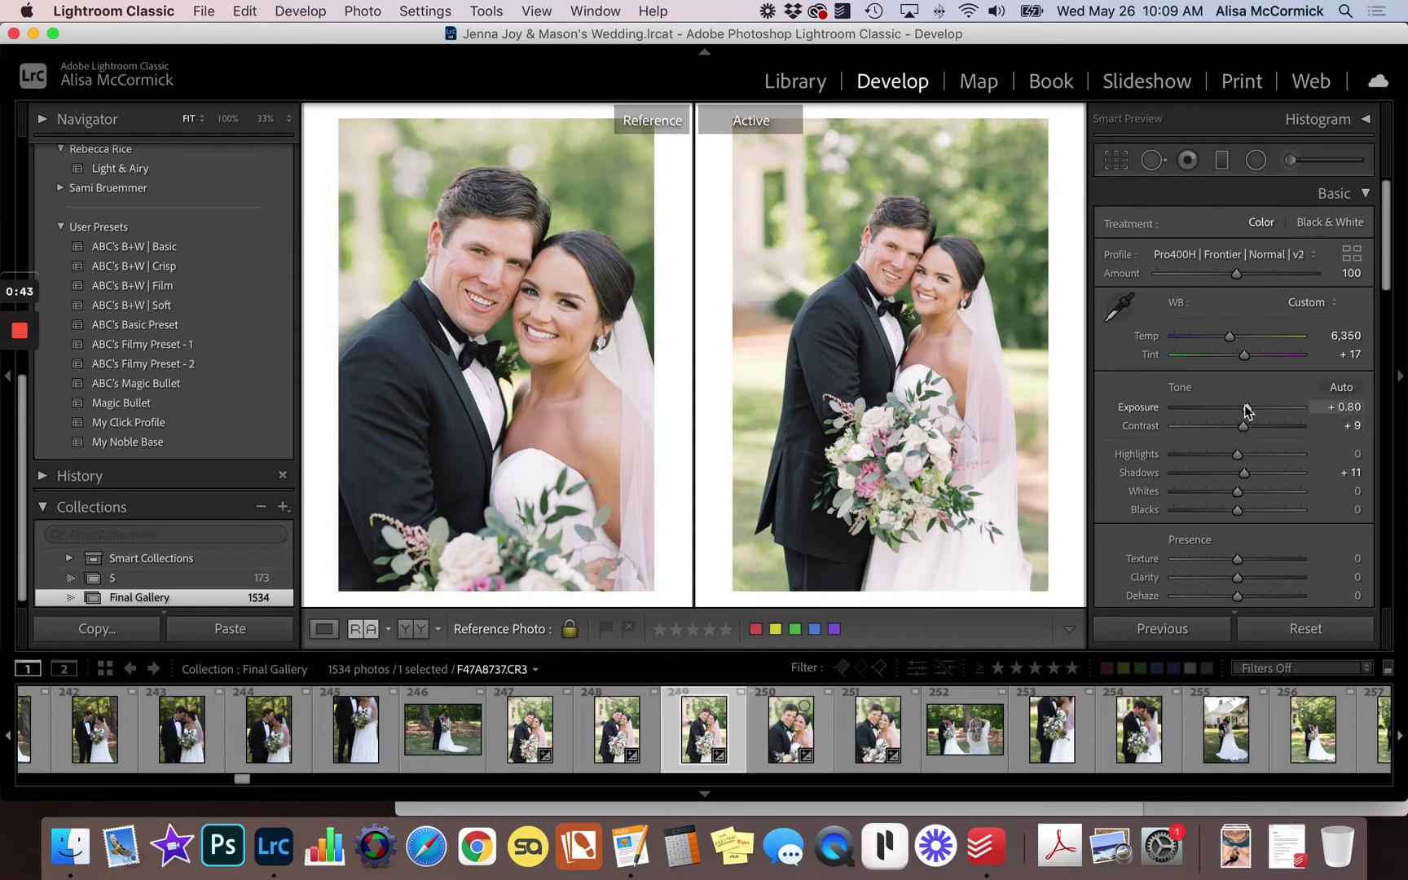
mouse_move(1247, 407)
mouse_down()
mouse_move(1299, 410)
mouse_move(1241, 408)
mouse_up()
key(super+z)
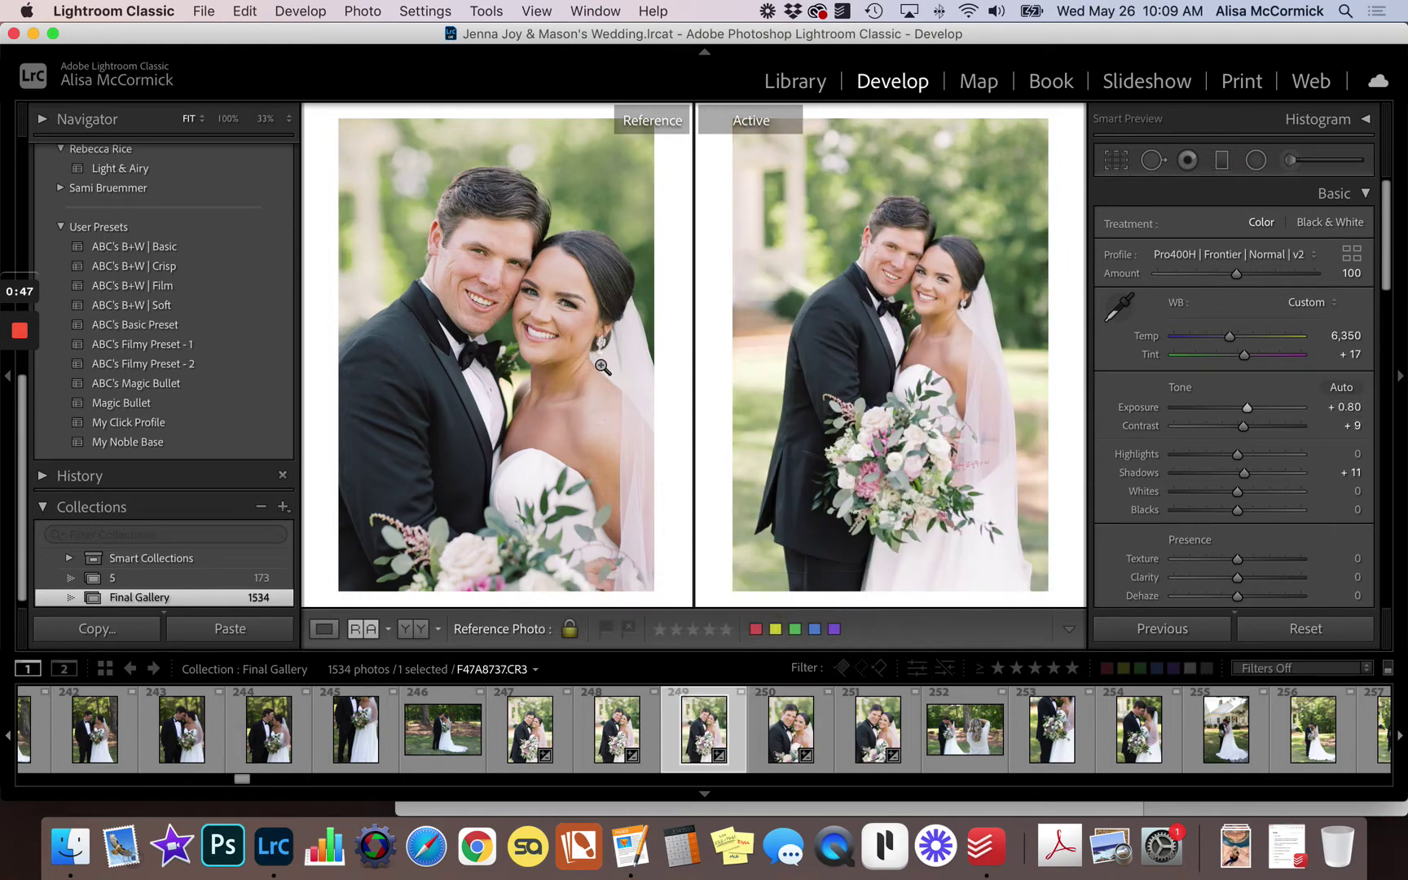
click(792, 735)
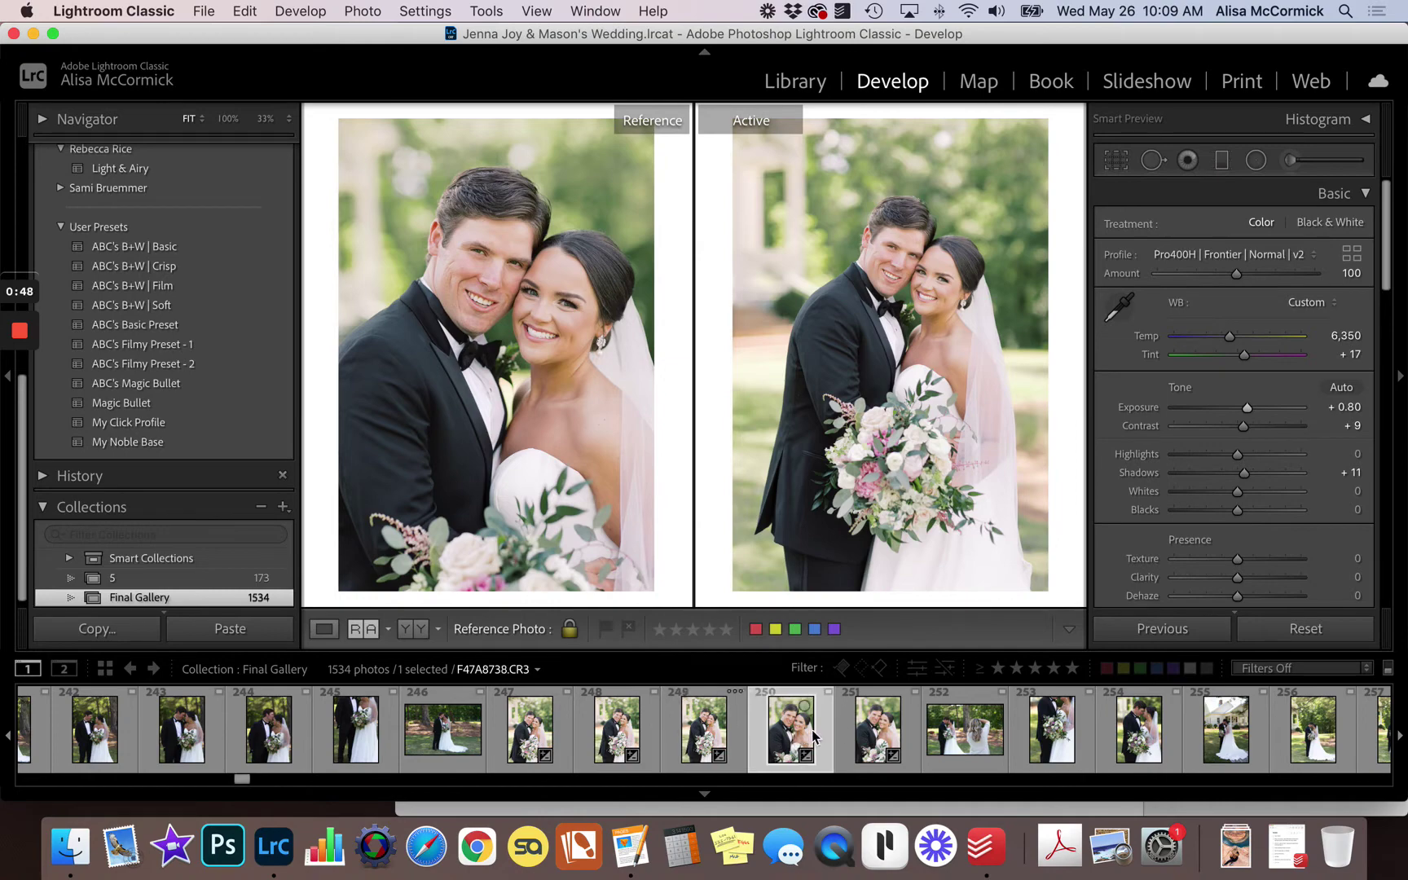
click(872, 733)
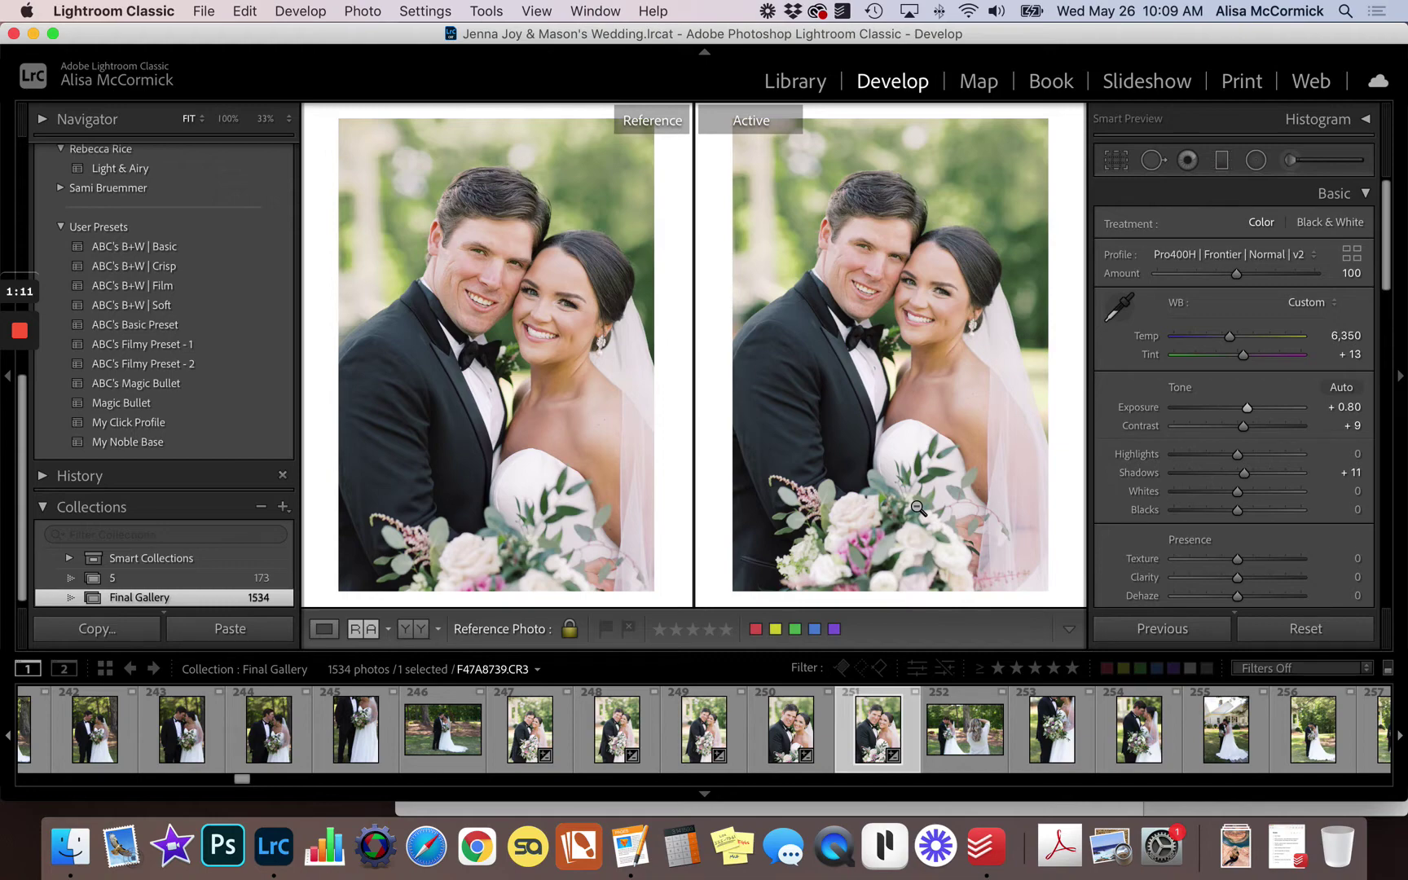
Step: Tighten the close-up portrait's crop from the top-right corner and return to Reference View
key(r)
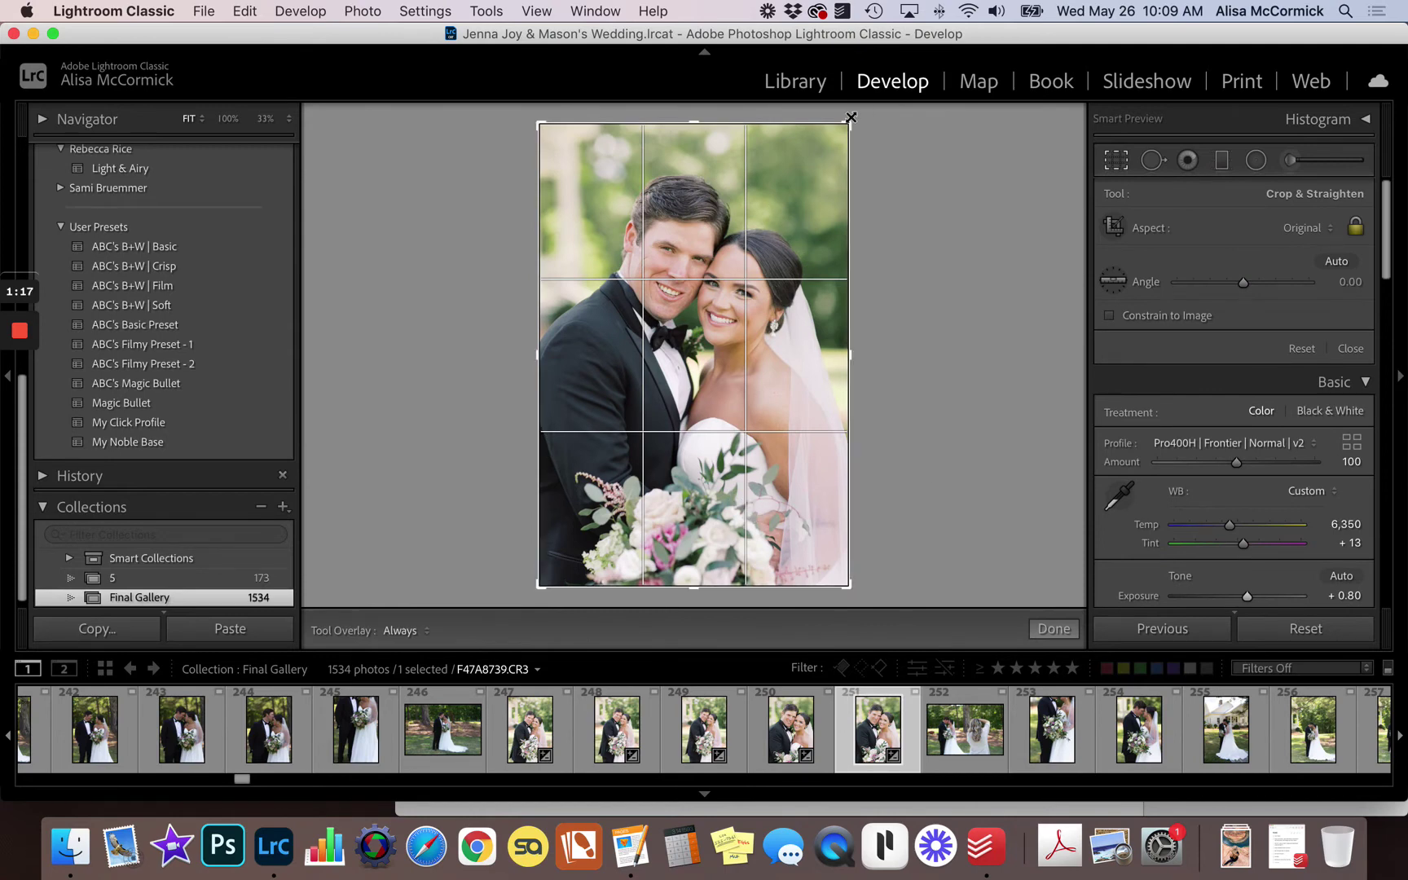
drag(848, 121, 839, 135)
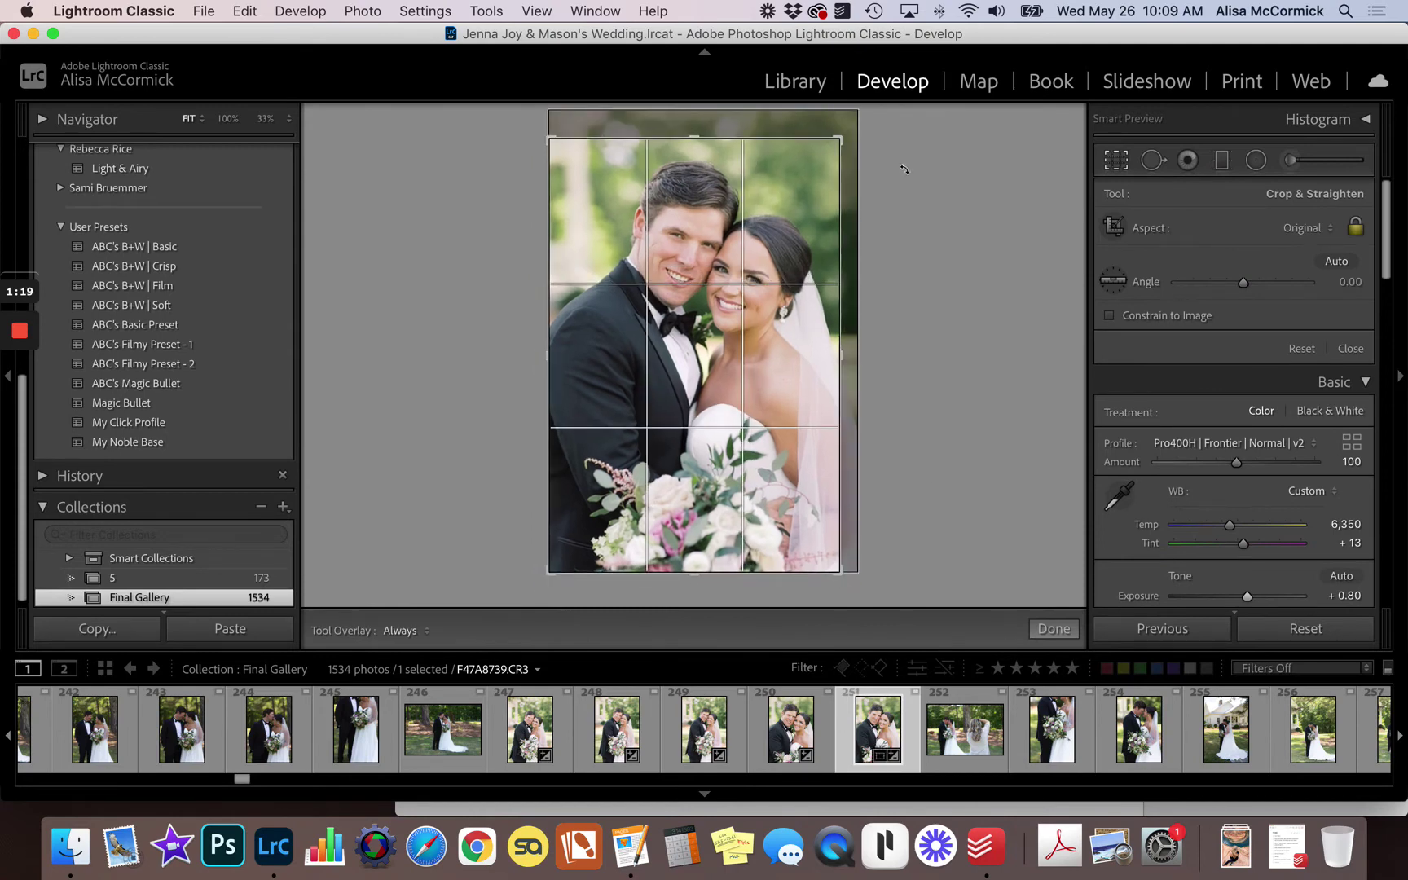
key(shift+r)
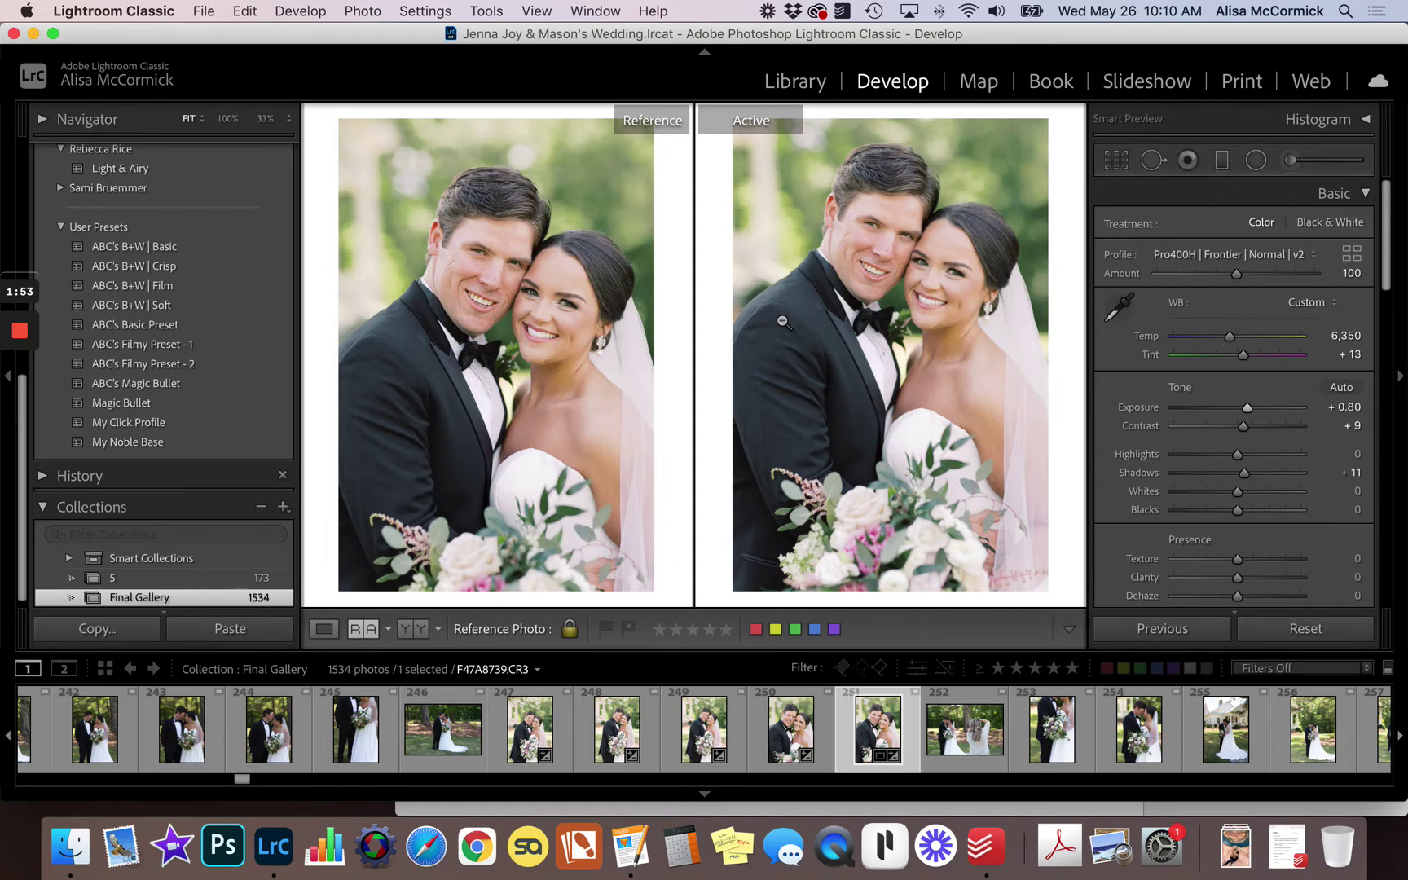
Step: Lock photo 251 to the Secondary Display window, resize and reposition it, then return to Loupe view
right_click(866, 726)
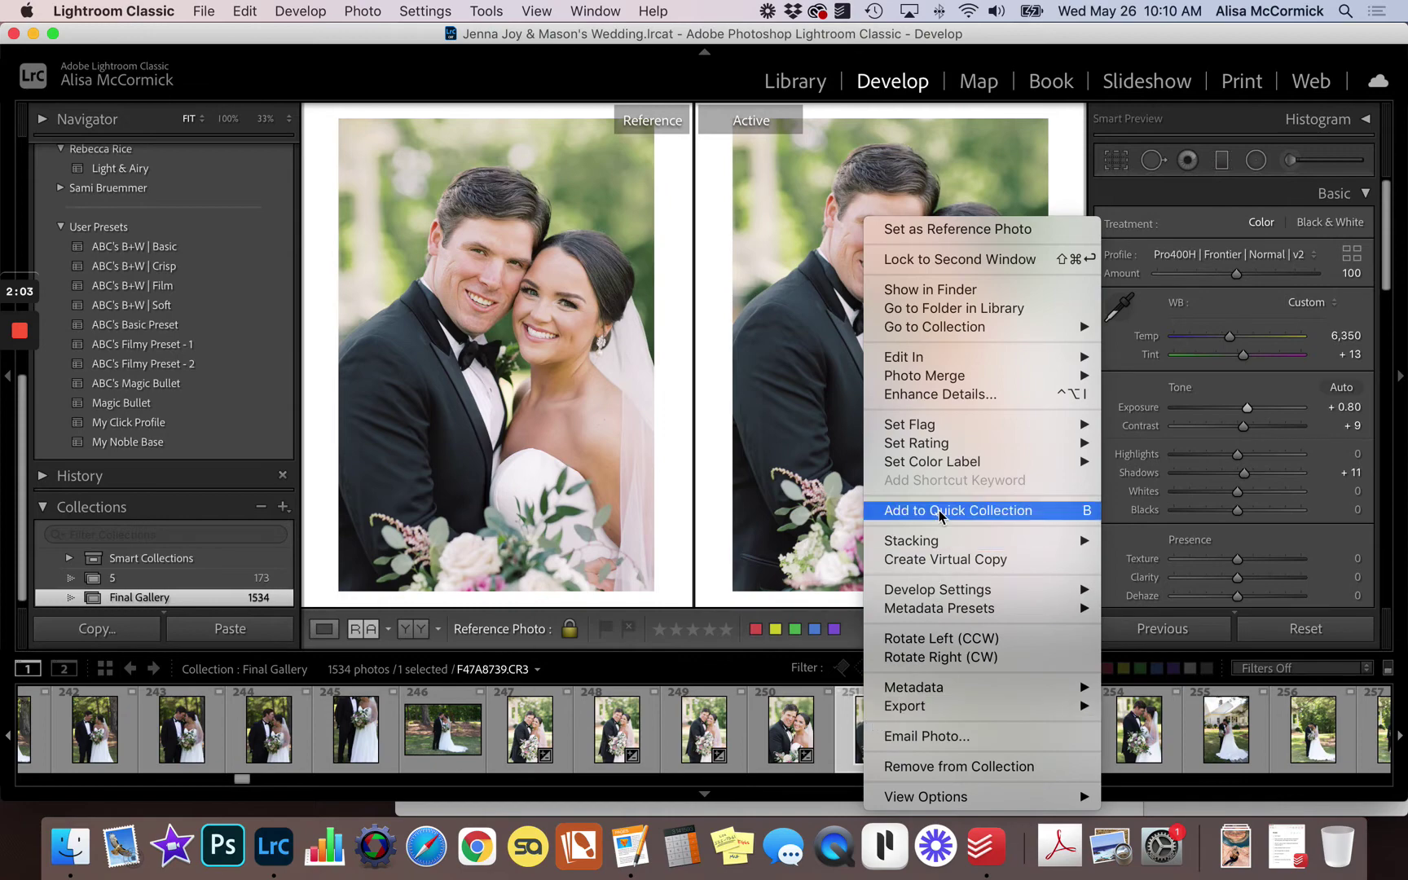
click(962, 260)
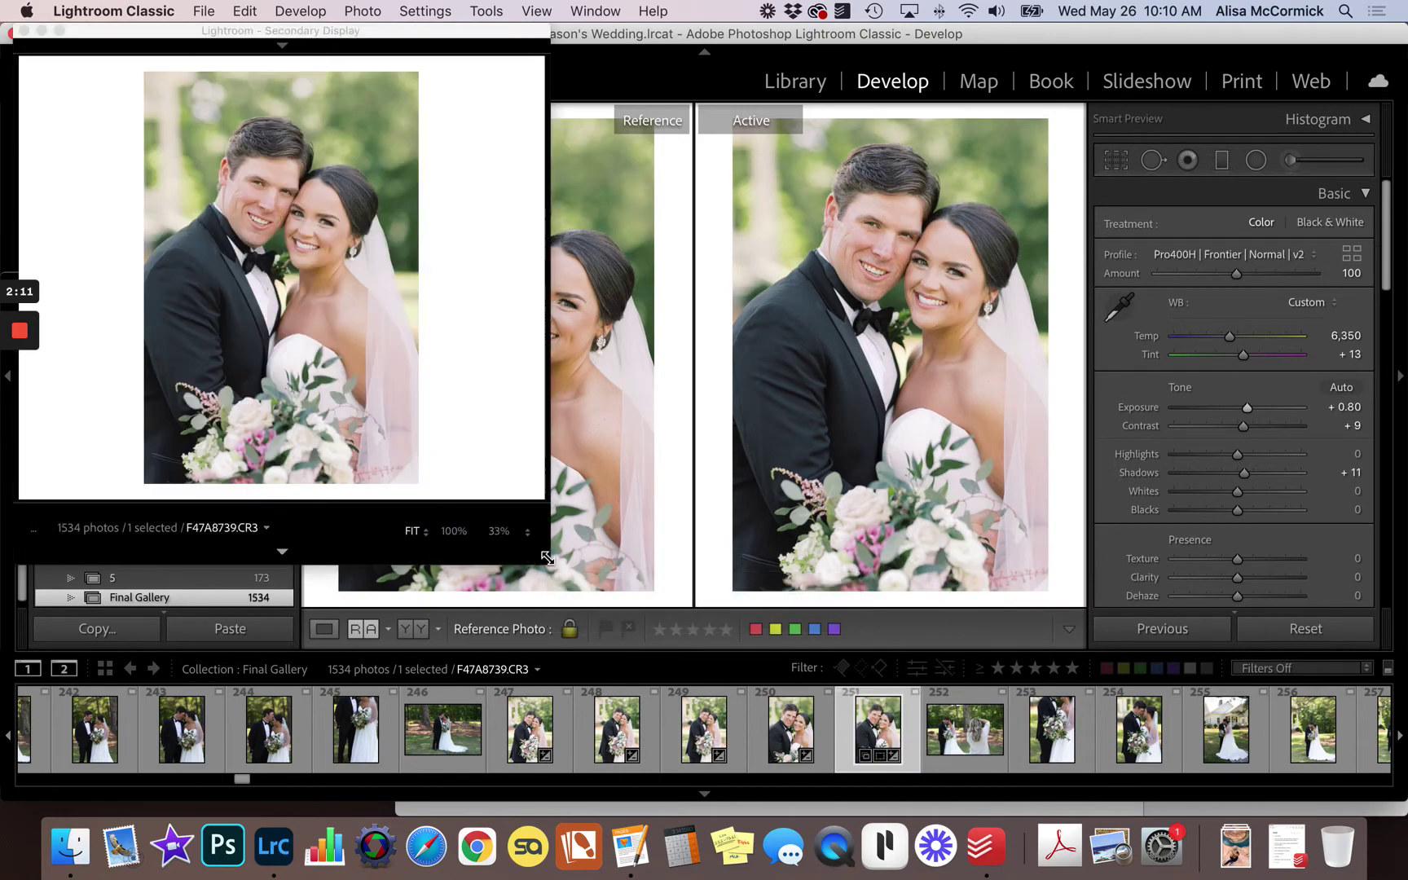
drag(547, 557, 547, 509)
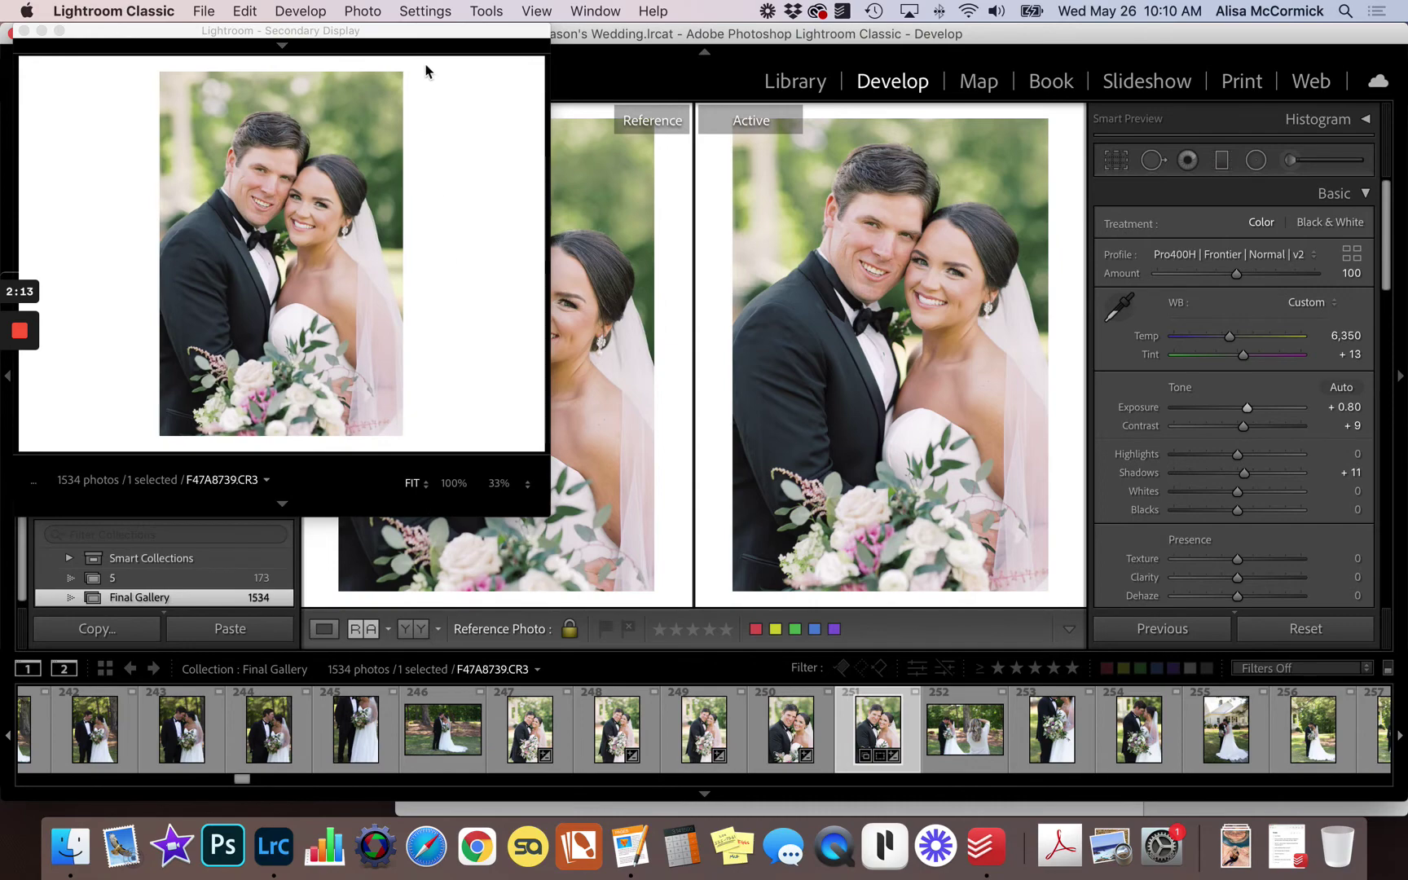
mouse_move(424, 33)
mouse_down()
mouse_move(1237, 38)
mouse_move(1263, 277)
mouse_move(635, 358)
mouse_move(513, 41)
mouse_move(403, 31)
mouse_up()
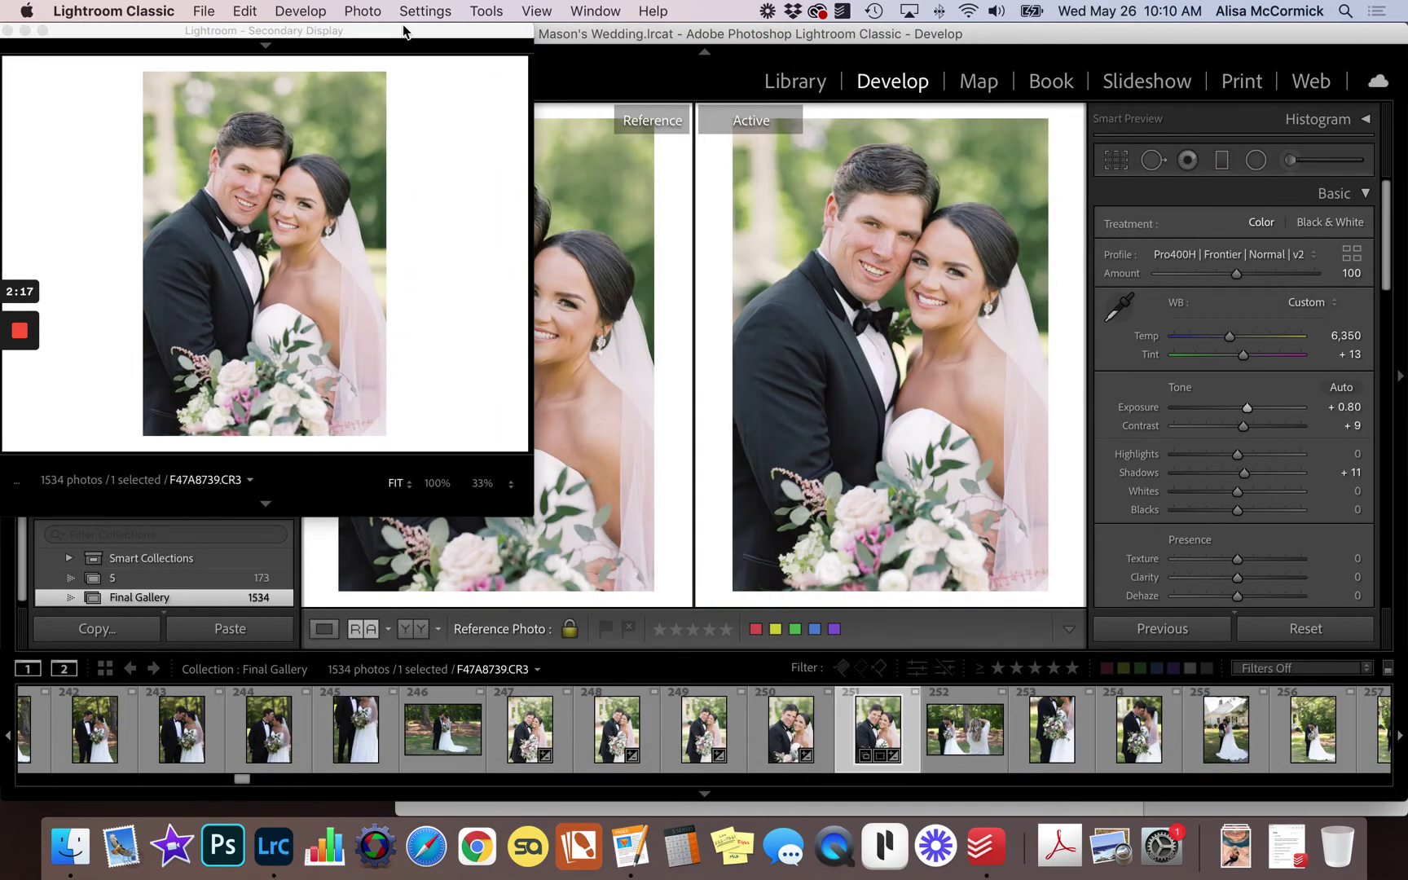
mouse_move(533, 515)
mouse_down()
mouse_move(585, 580)
mouse_move(532, 511)
mouse_up()
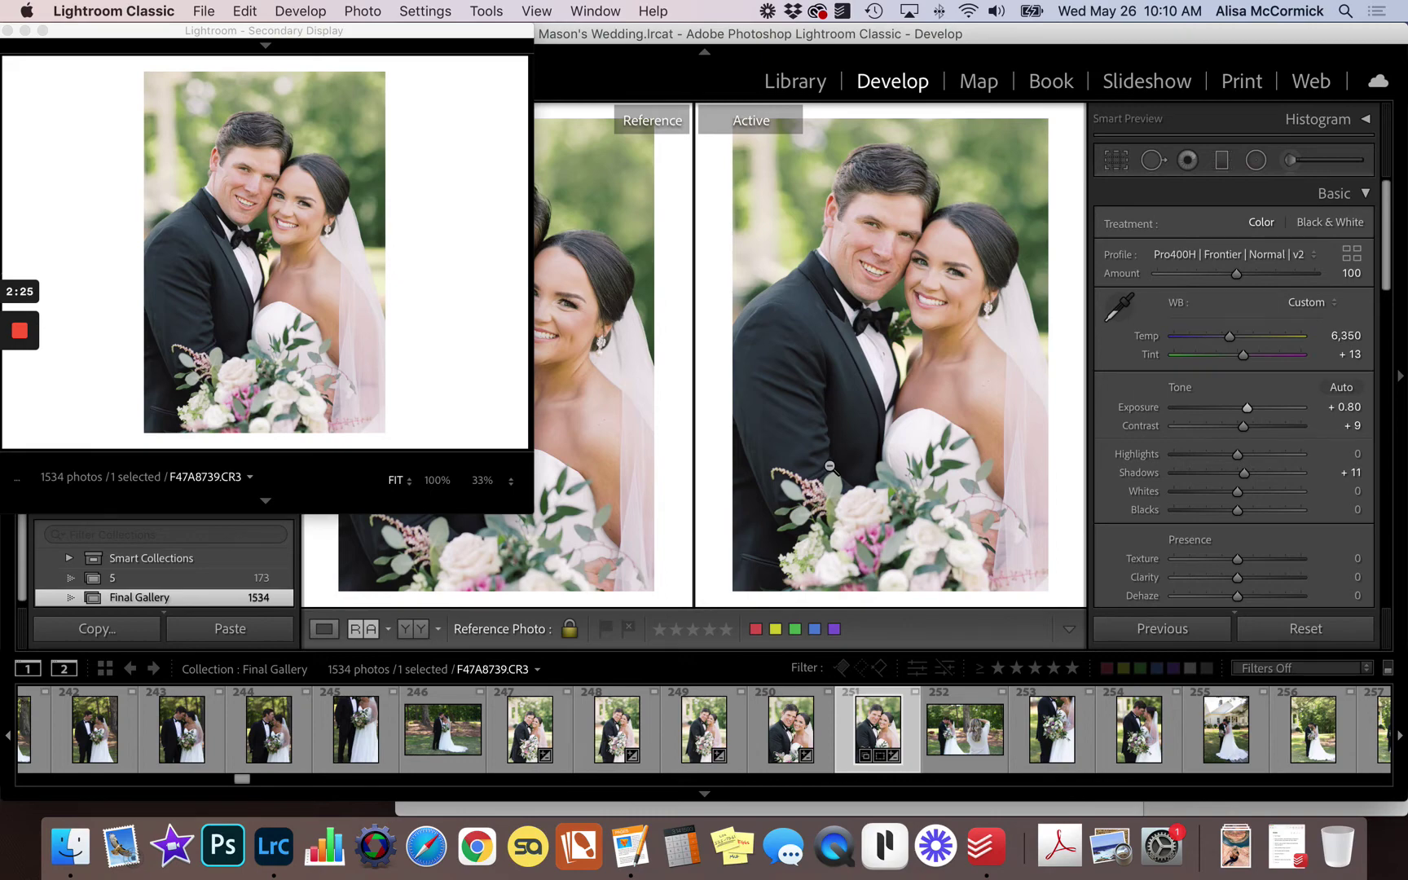
key(d)
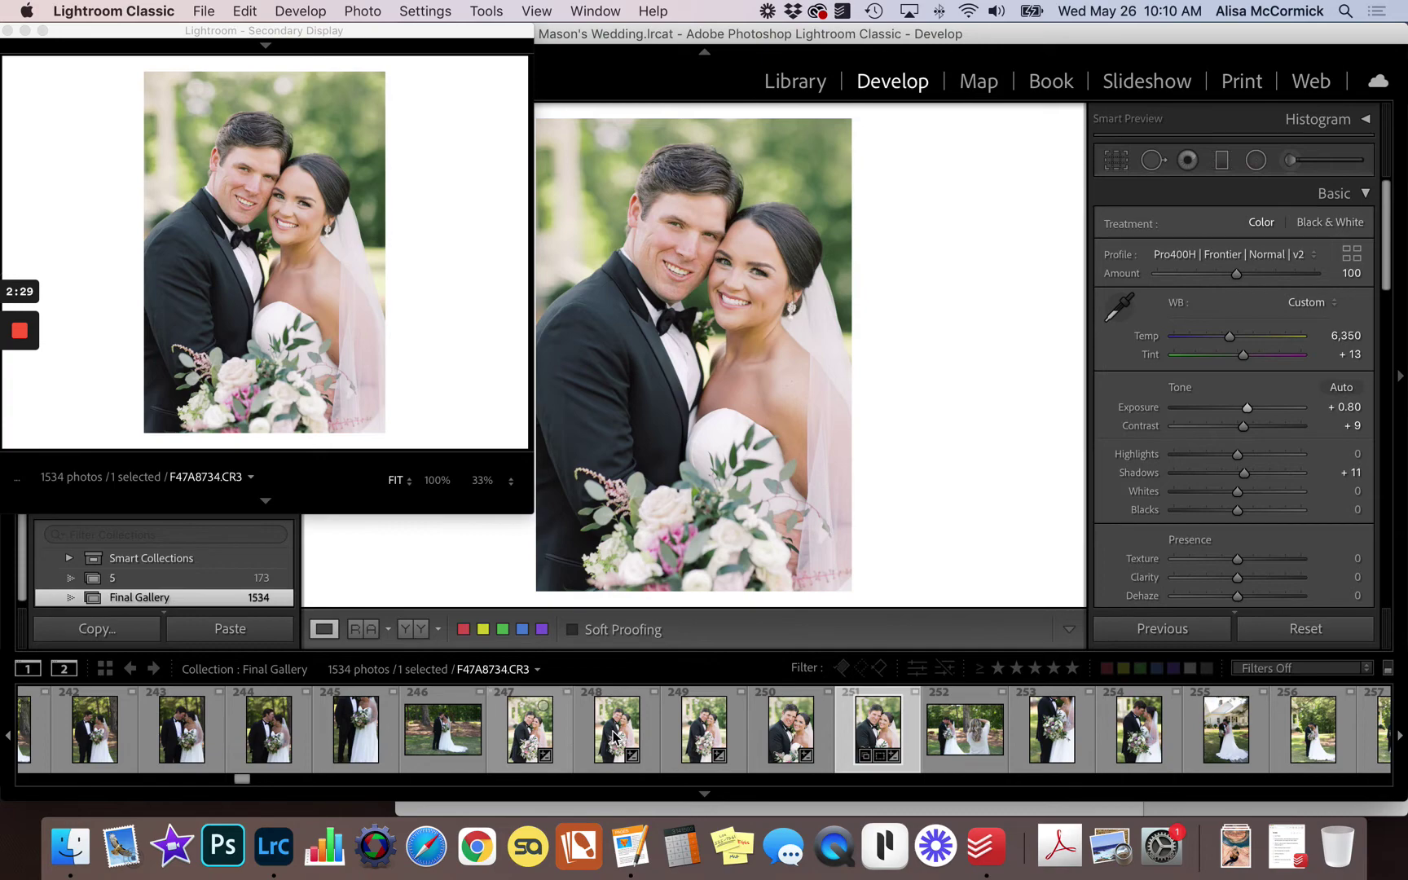
Step: Step through the filmstrip to the full-length portrait F47A8738.CR3
key(Left)
key(Left)
key(Left)
key(Left)
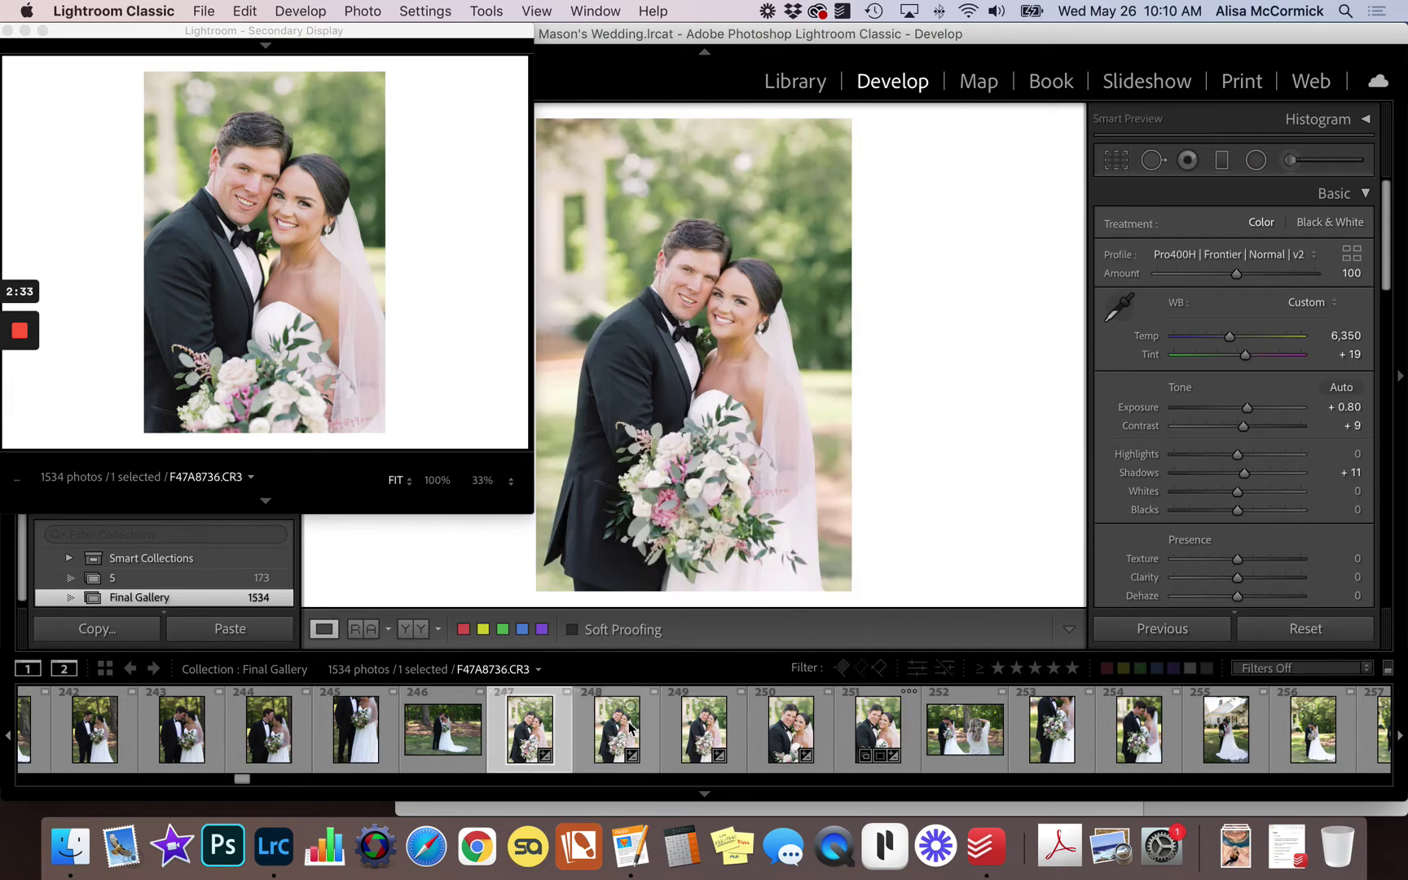
key(Right)
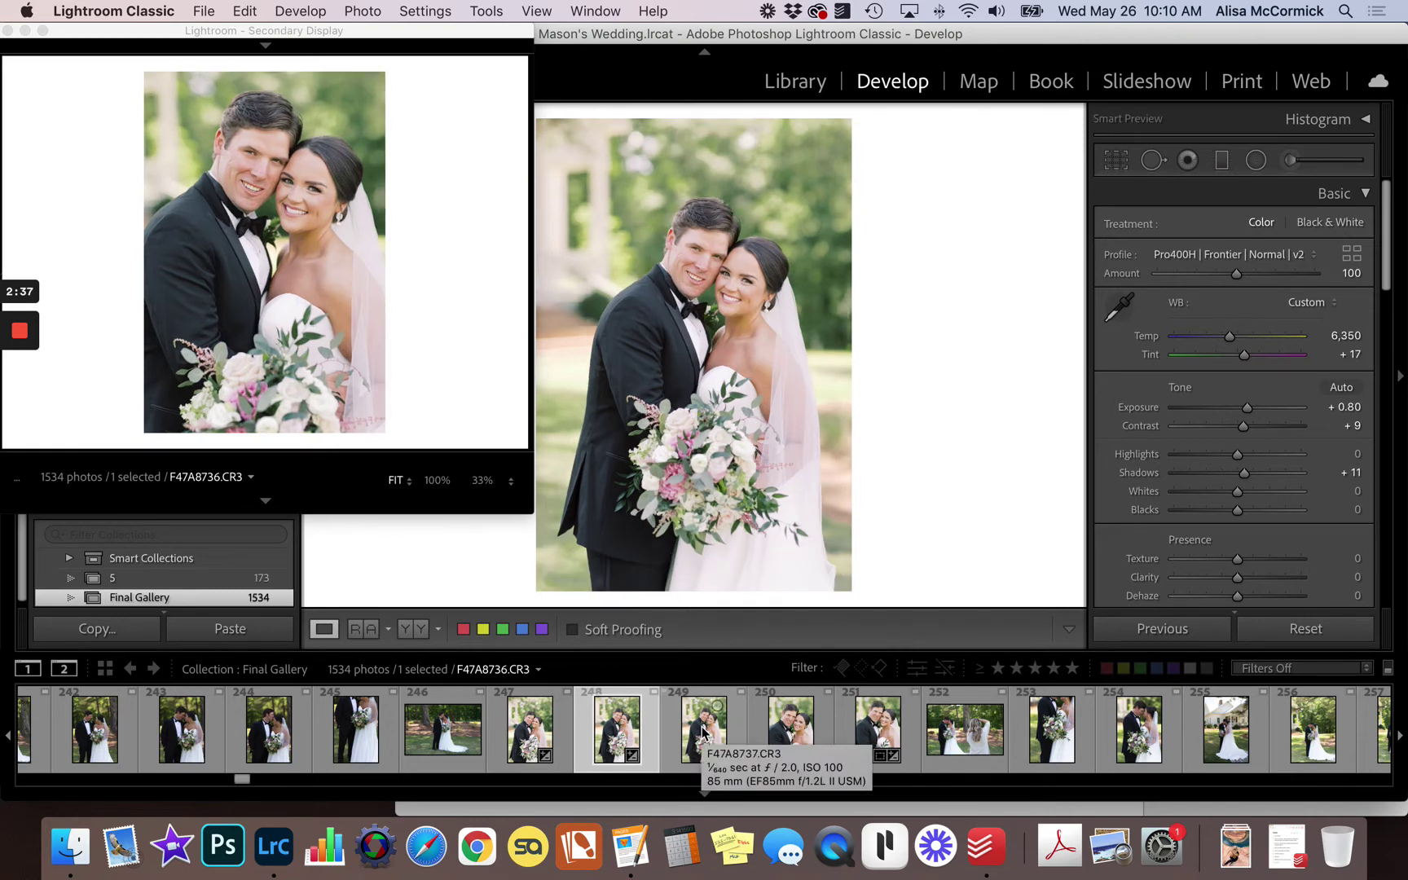
key(Right)
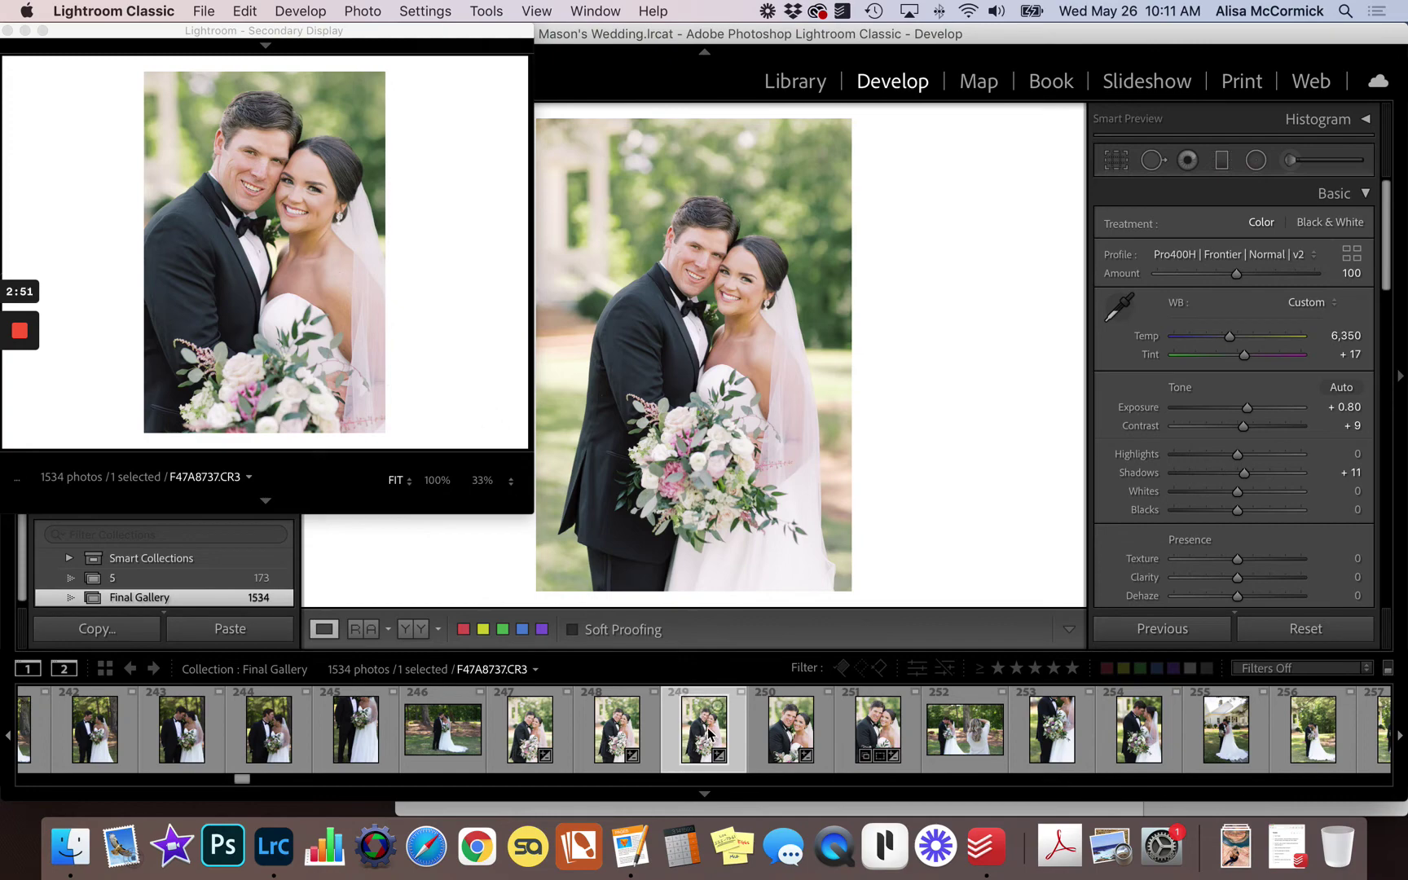
Step: Crop the full-length portrait down from the top, then select the close-up portrait 251
key(r)
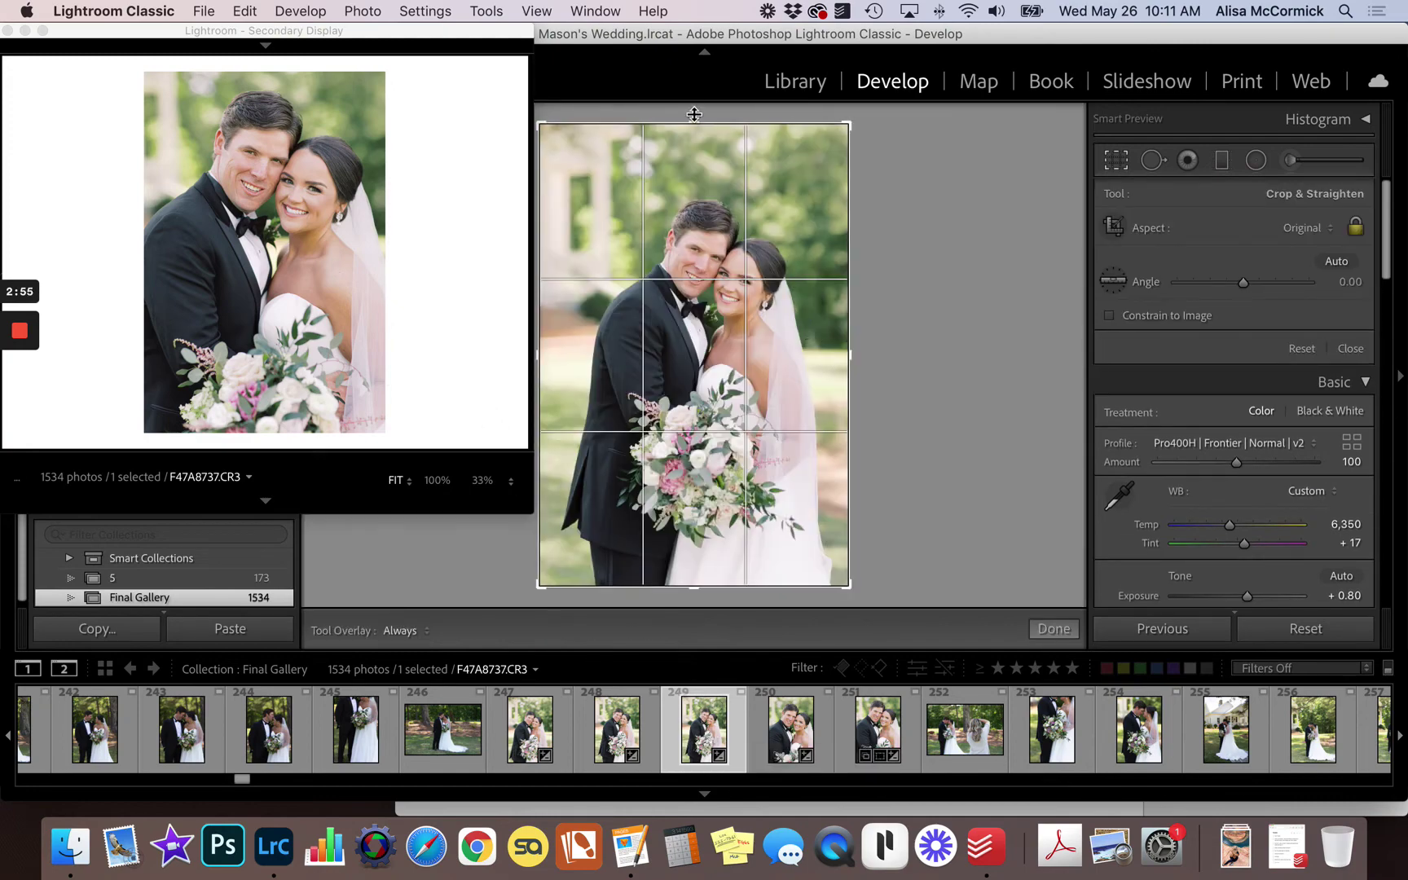
drag(695, 123, 694, 144)
click(795, 731)
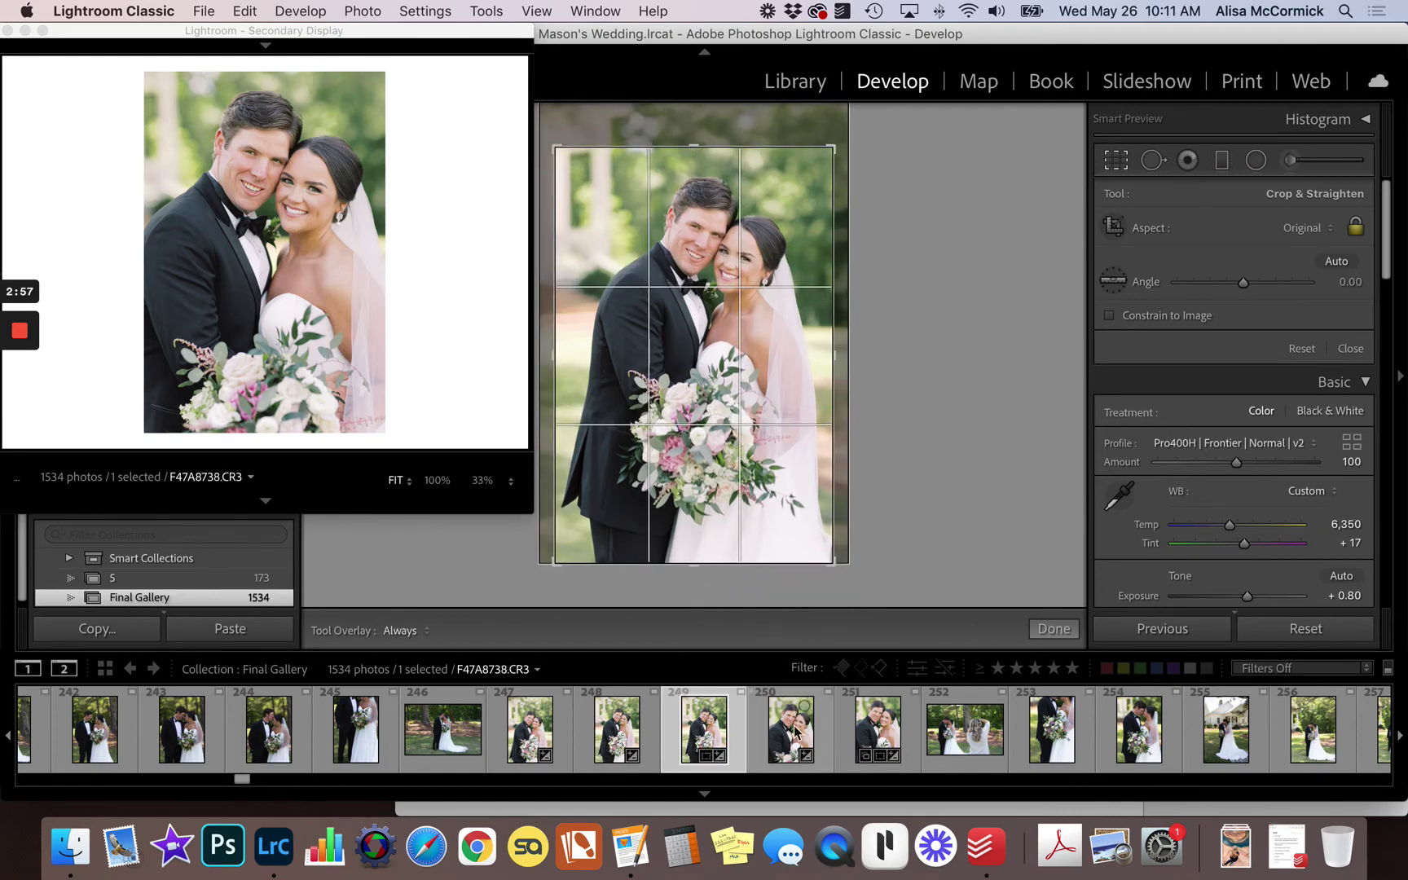
key(r)
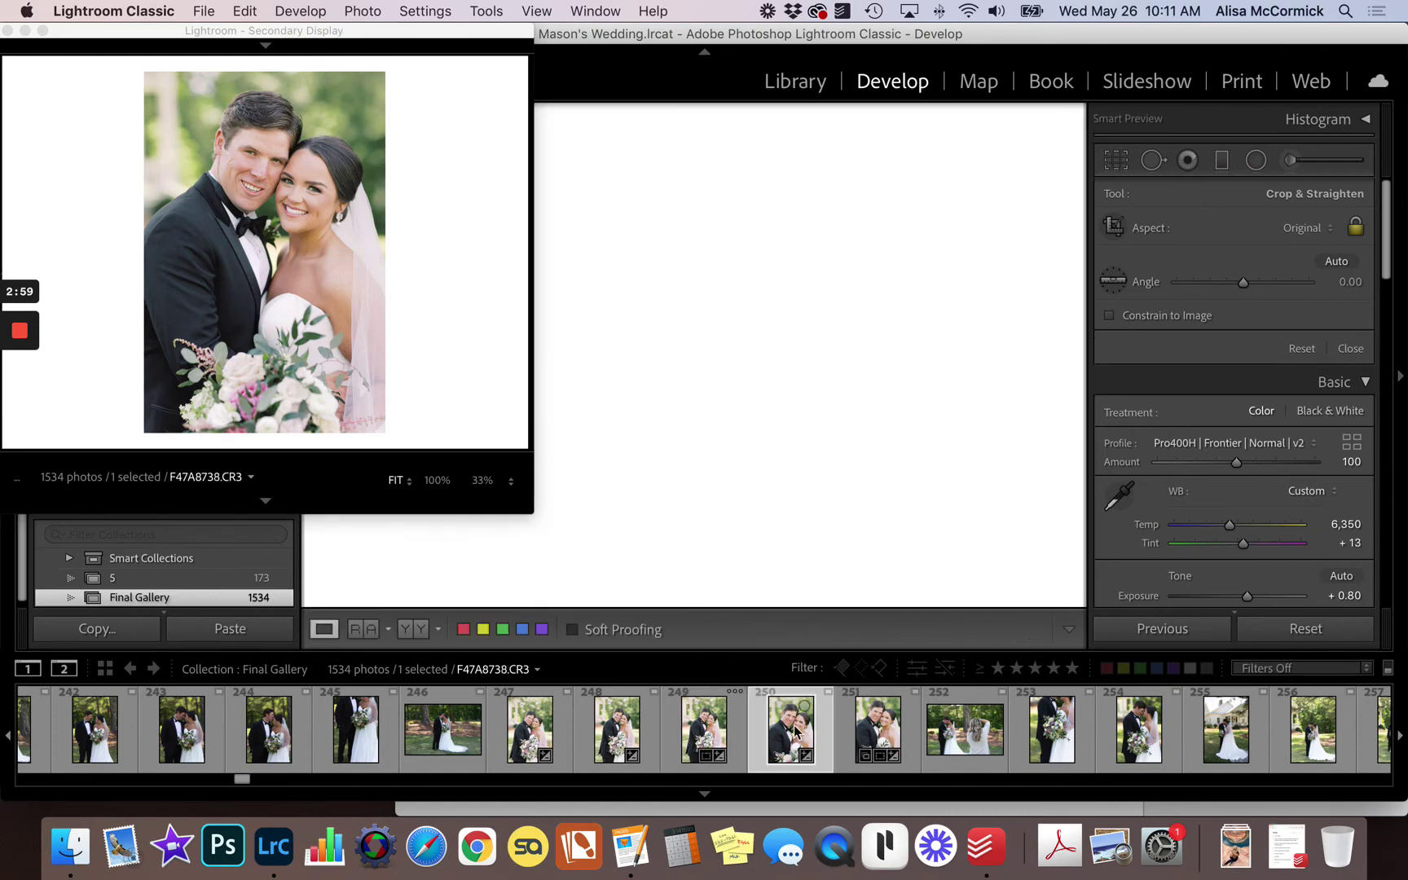
click(875, 732)
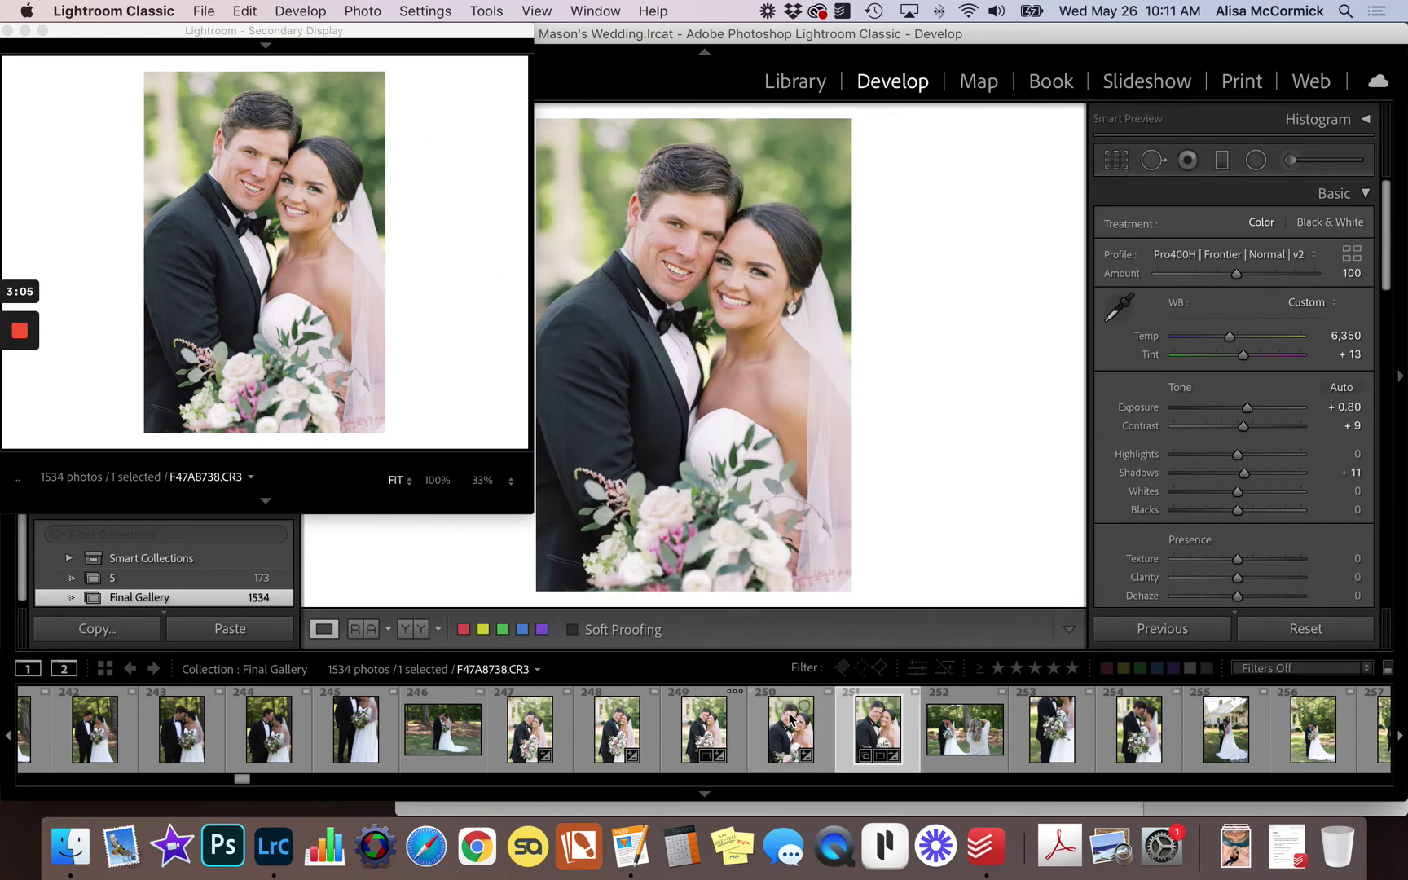
Step: Lock photo 248, then photo 247, into the second window, then close the Secondary Display window
right_click(620, 742)
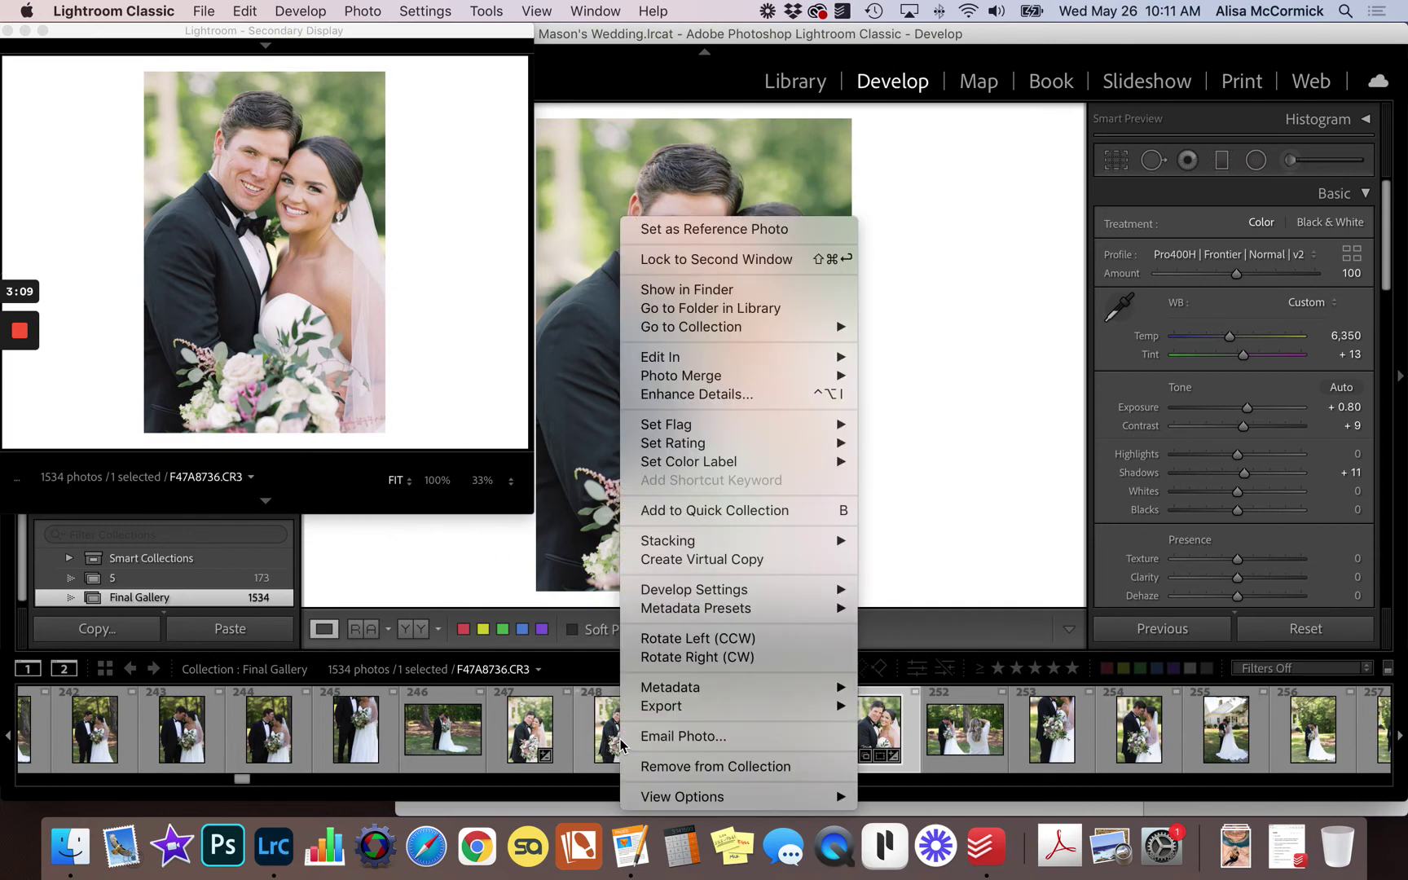
click(707, 259)
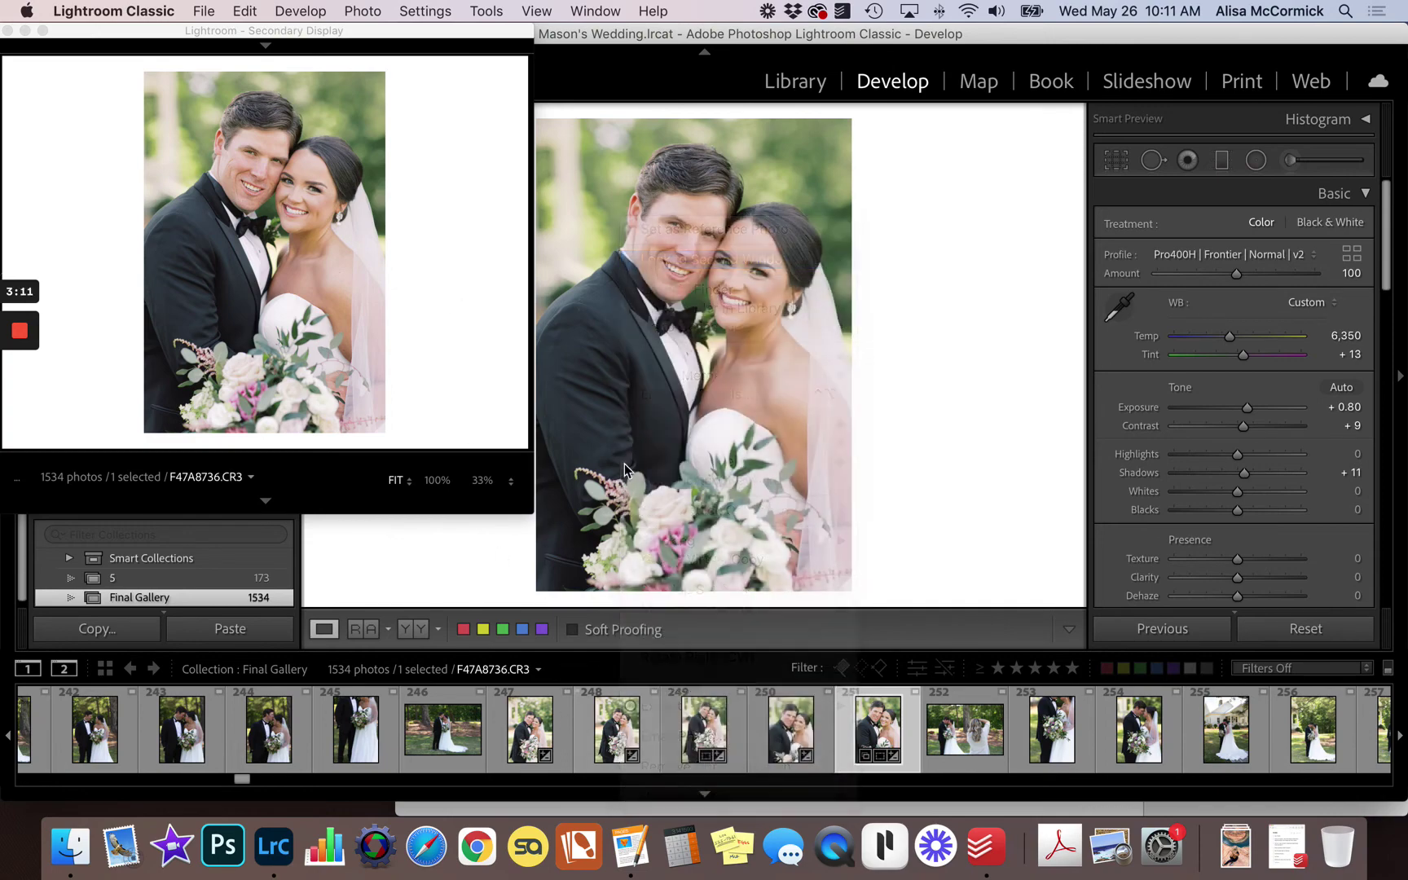
right_click(531, 739)
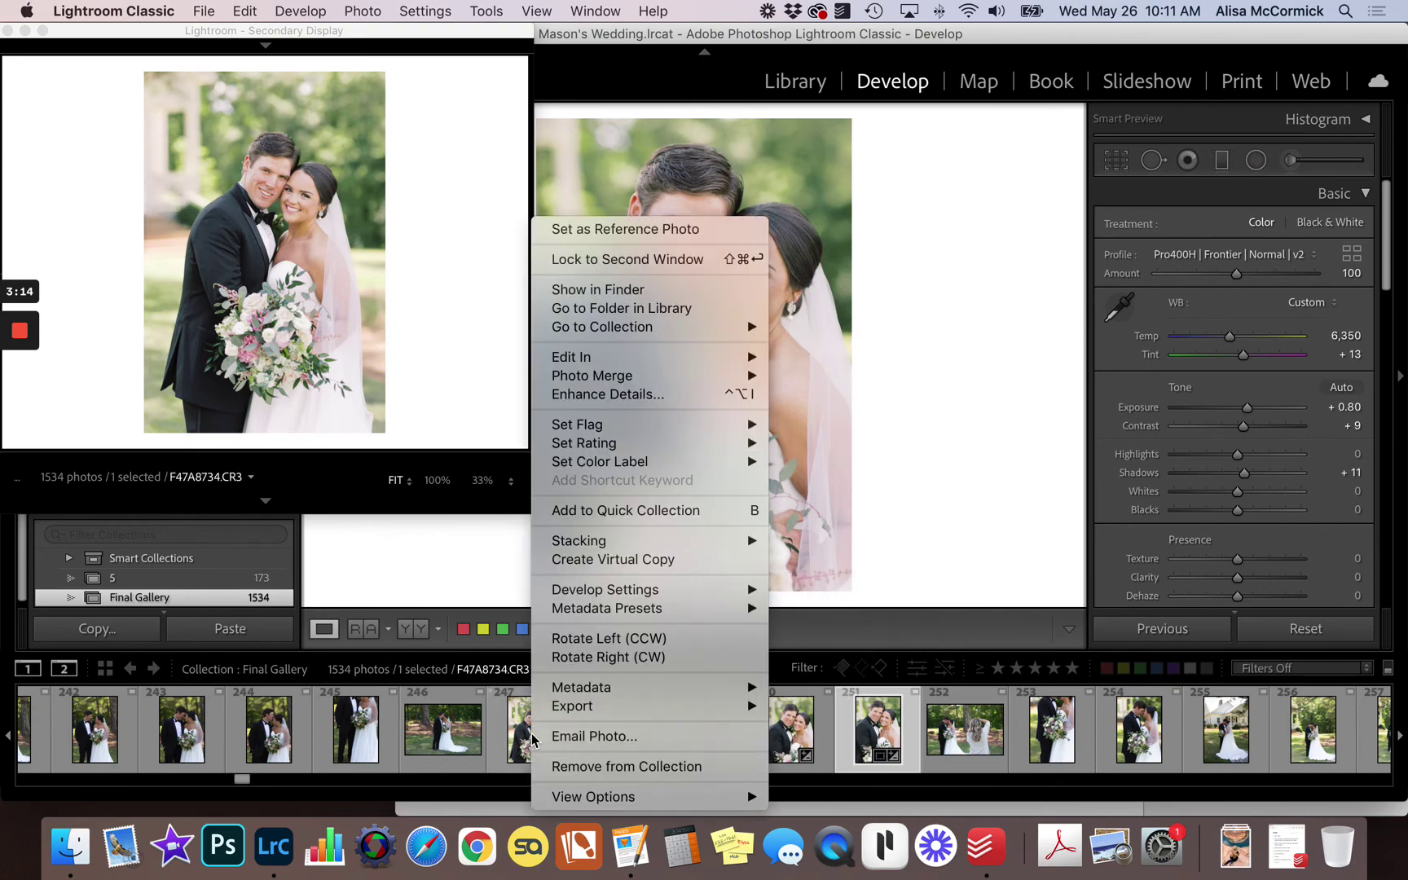
click(636, 261)
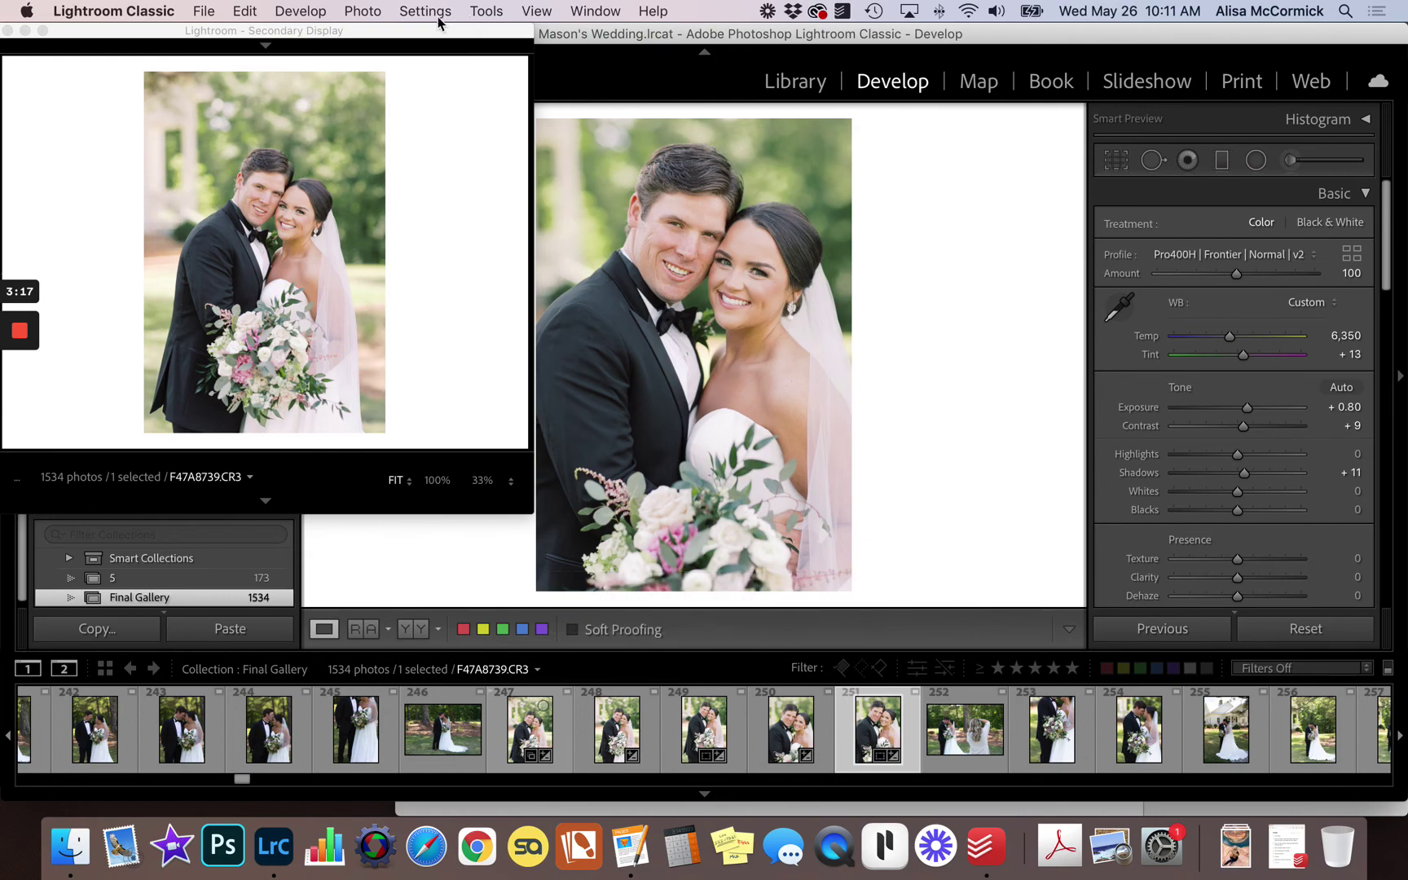
drag(438, 30, 452, 30)
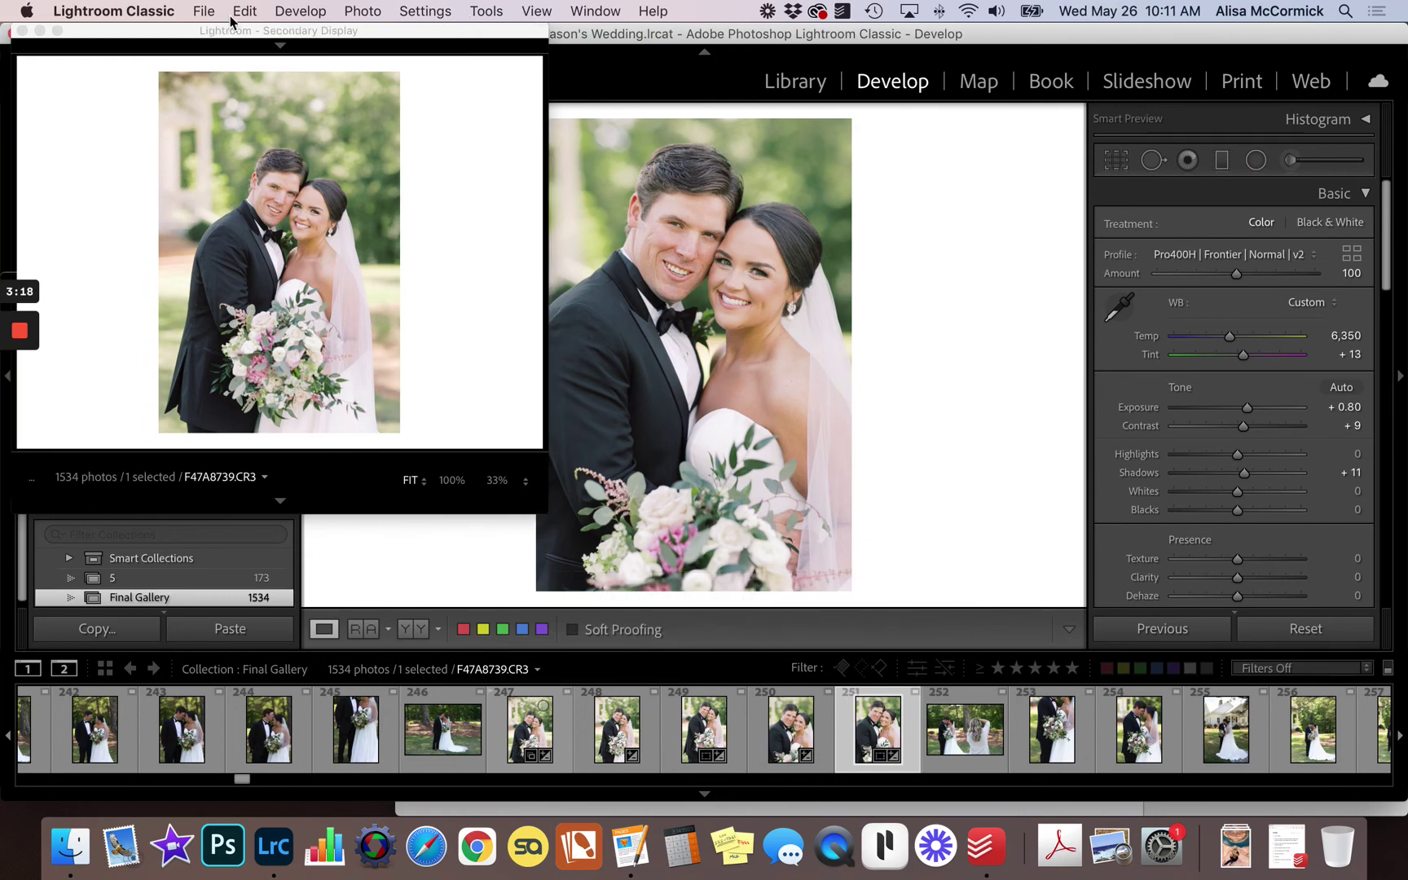
click(22, 31)
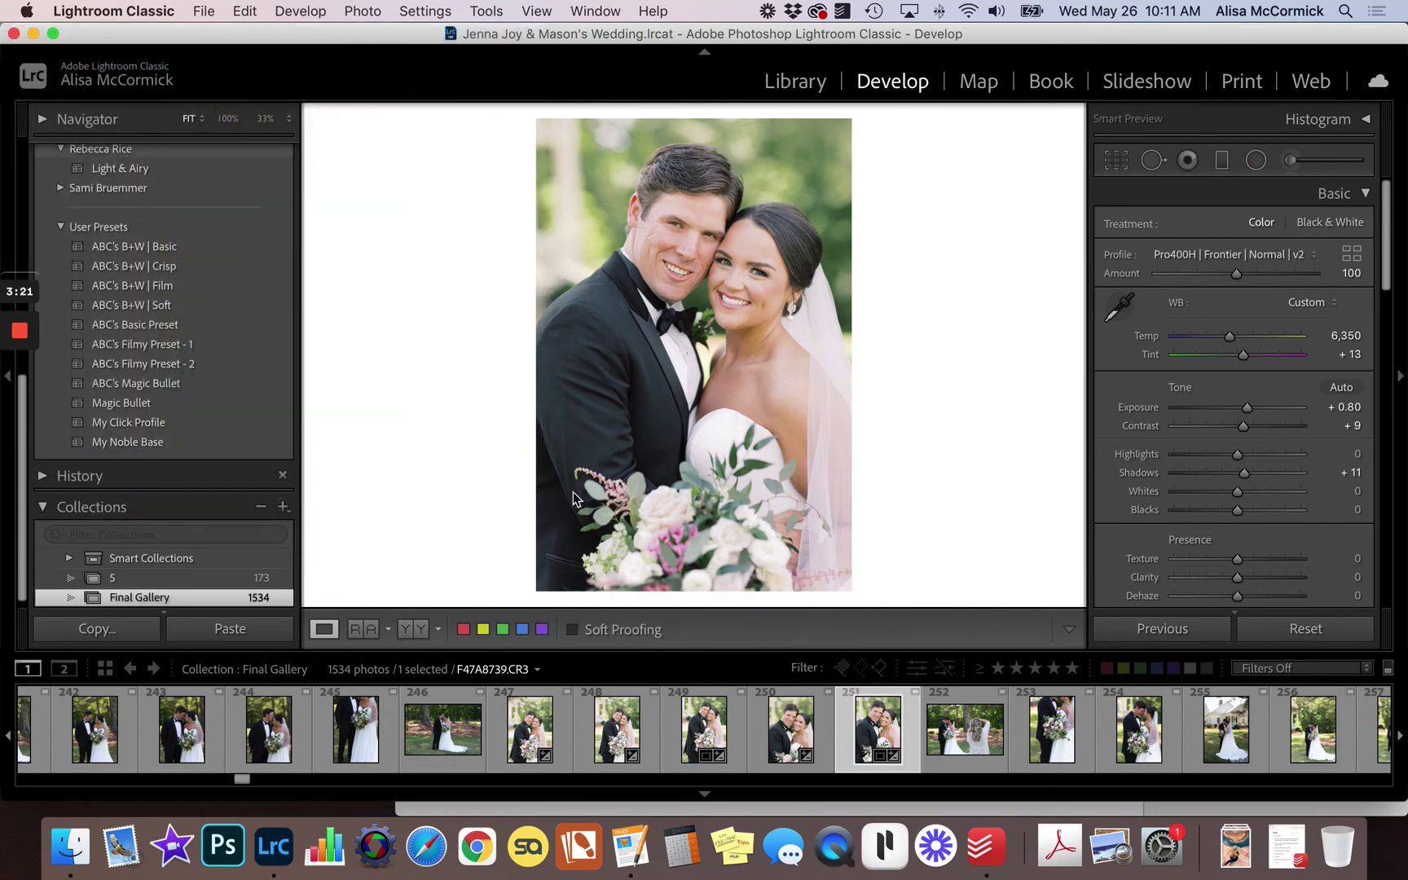
Step: Toggle Reference View on and off, then lock the close-up portrait into the second window again
key(shift+r)
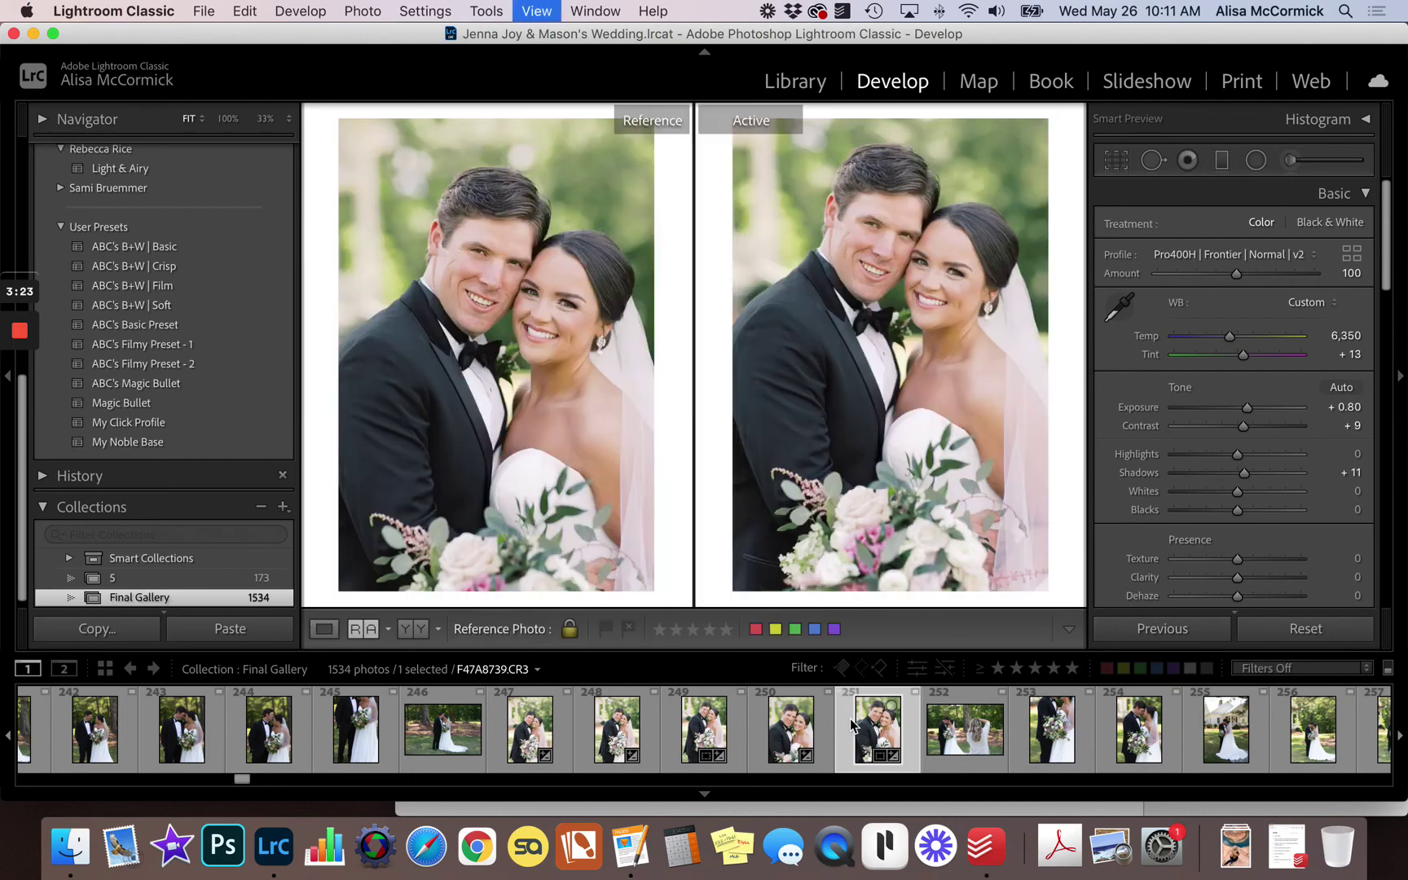
key(d)
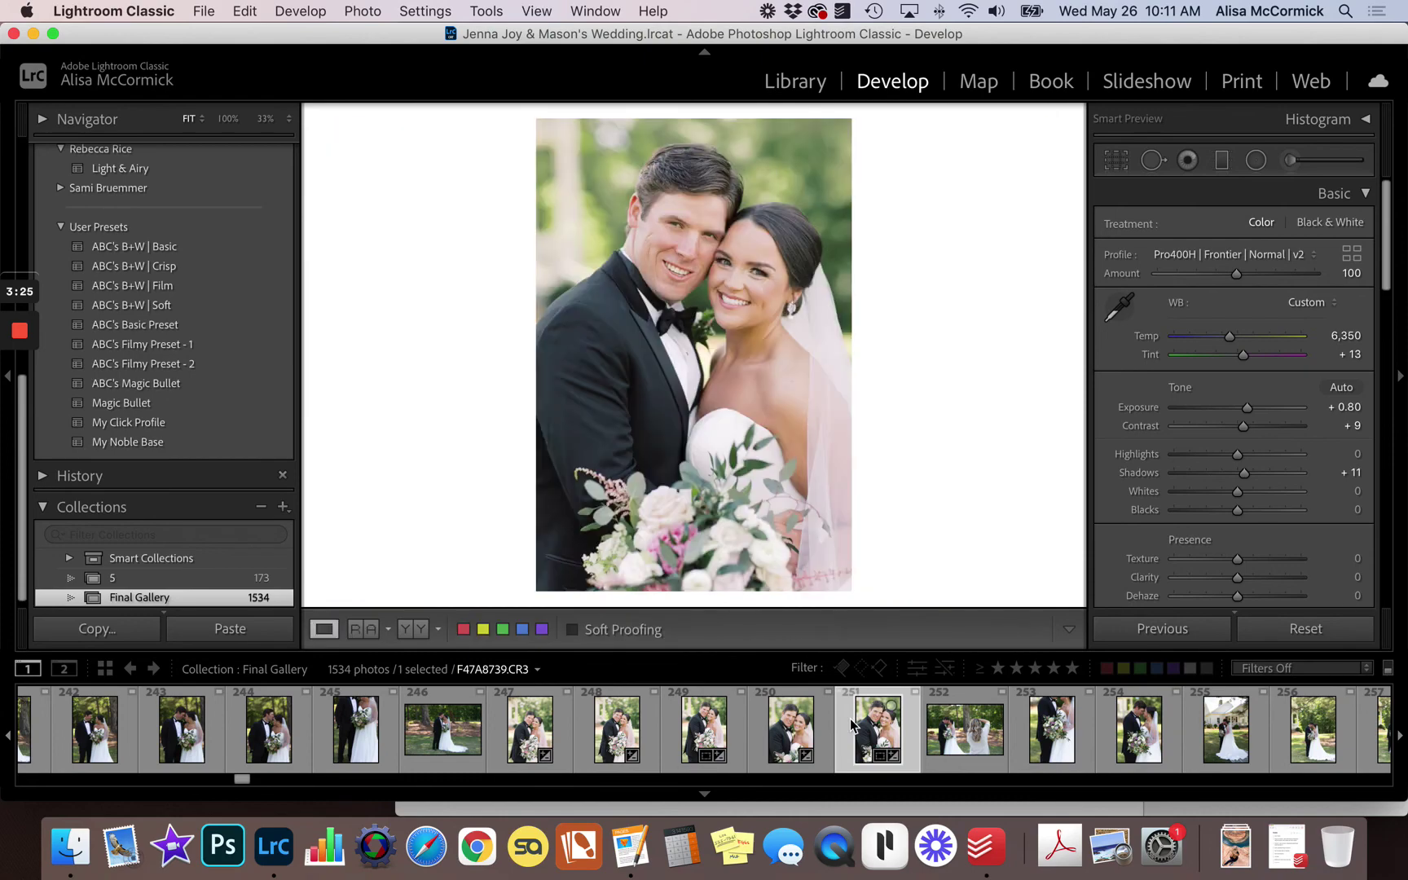
right_click(786, 743)
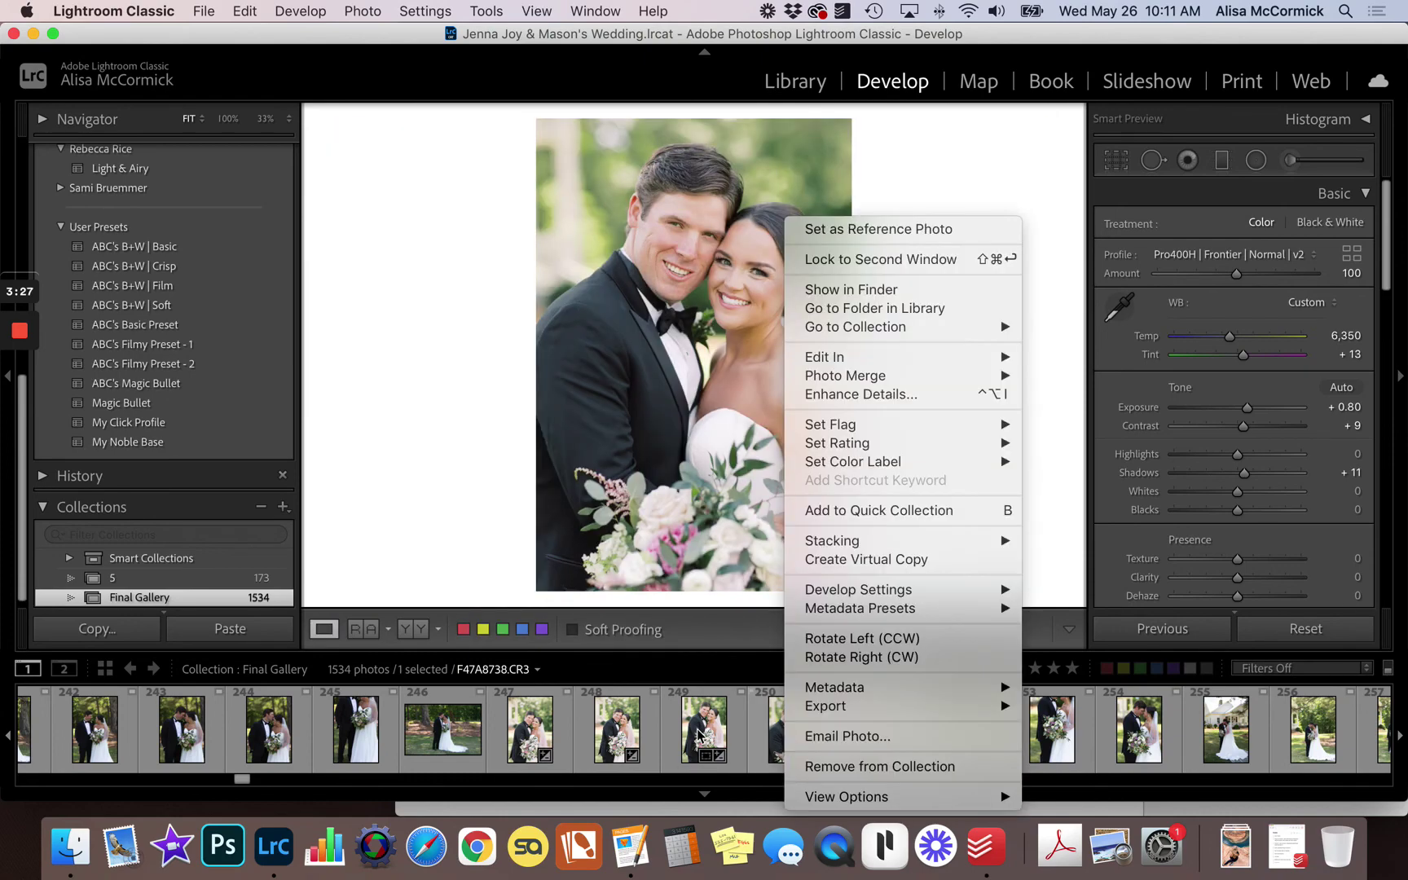
click(874, 261)
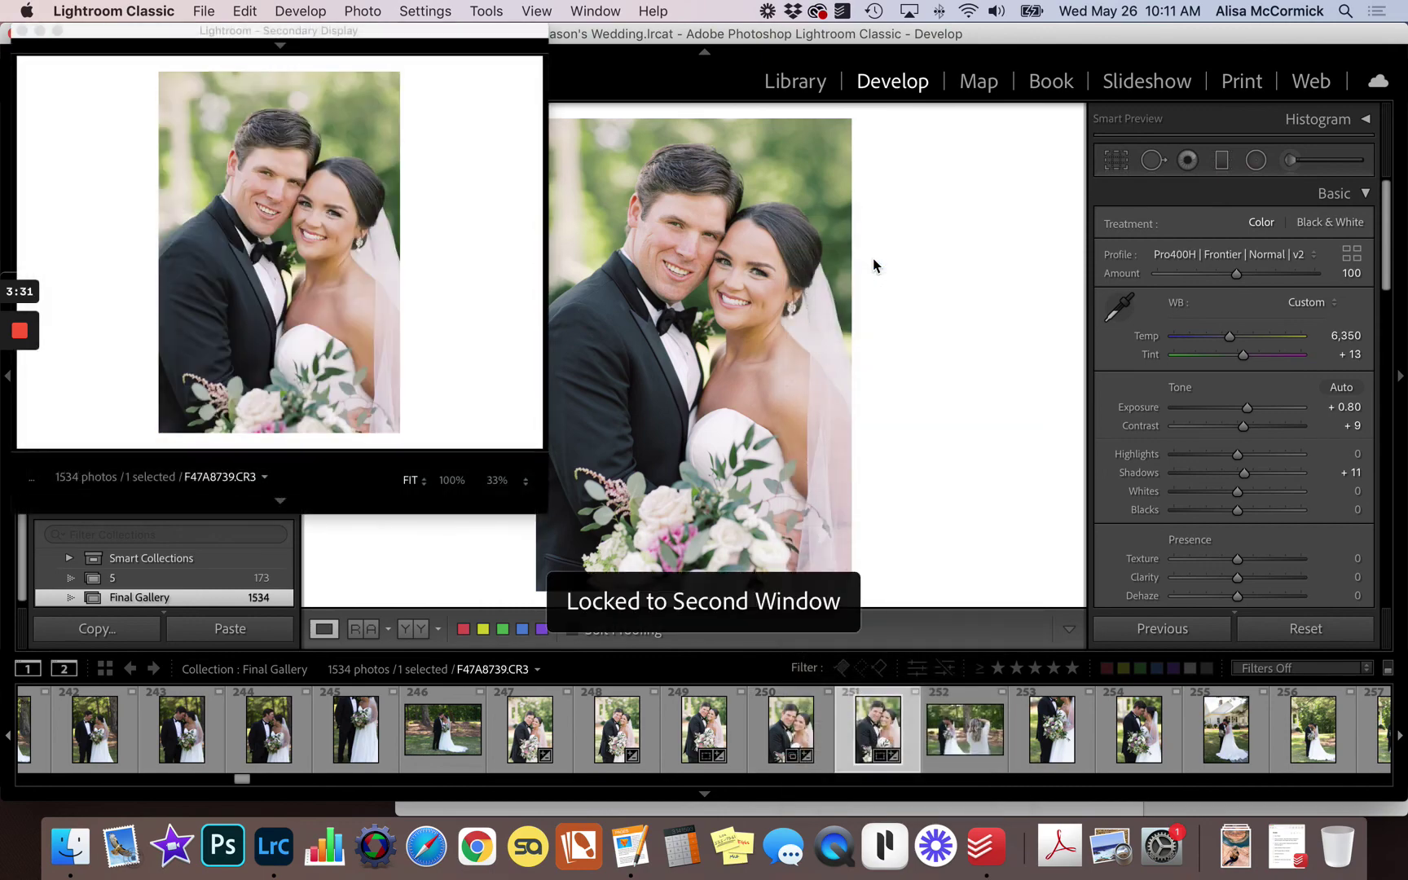